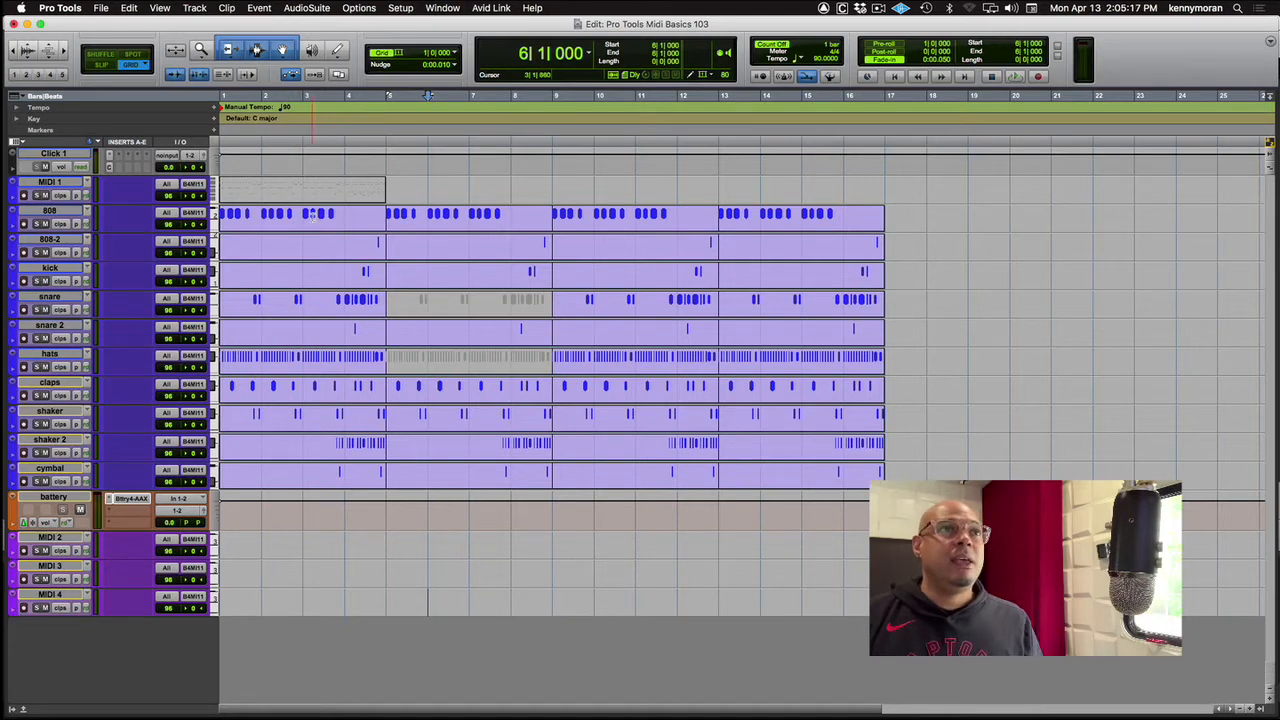
# - Open the first 808 clip in the MIDI Editor, solo the 808 track, and play the part back
pyautogui.click(313, 224)
pyautogui.doubleClick(313, 224)
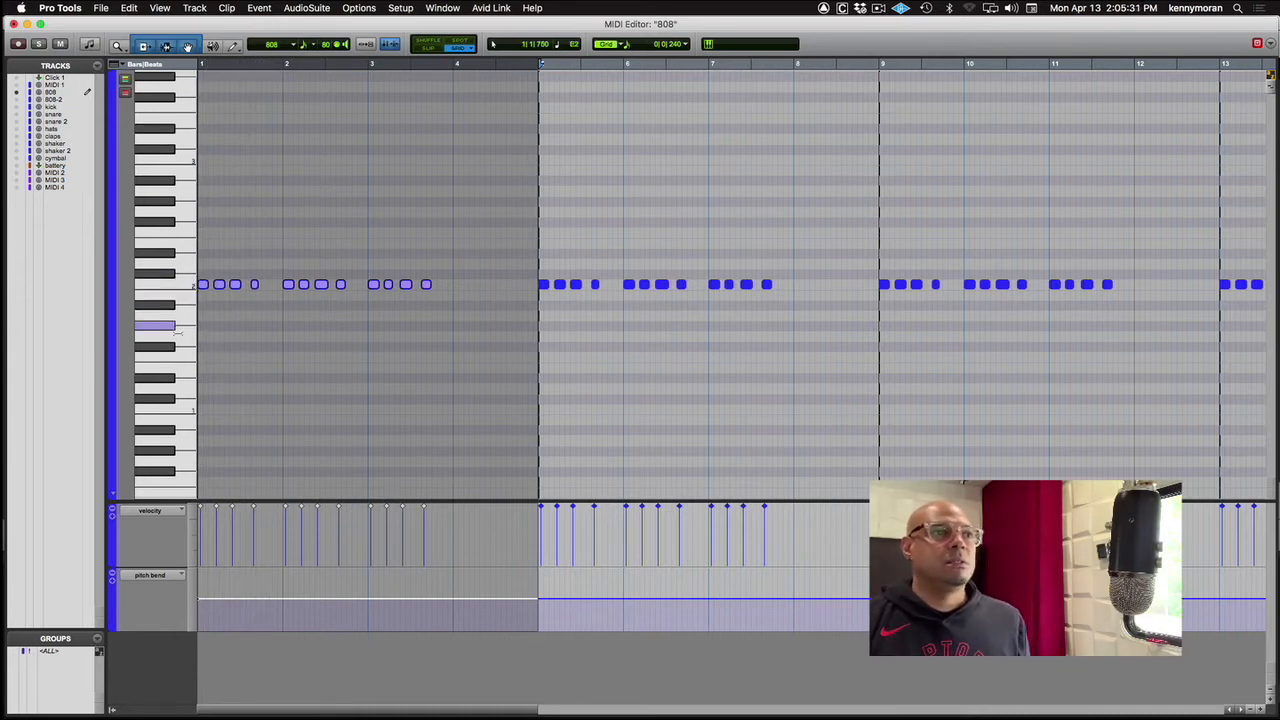
pyautogui.hotkey('shift', 's')
pyautogui.press('space')
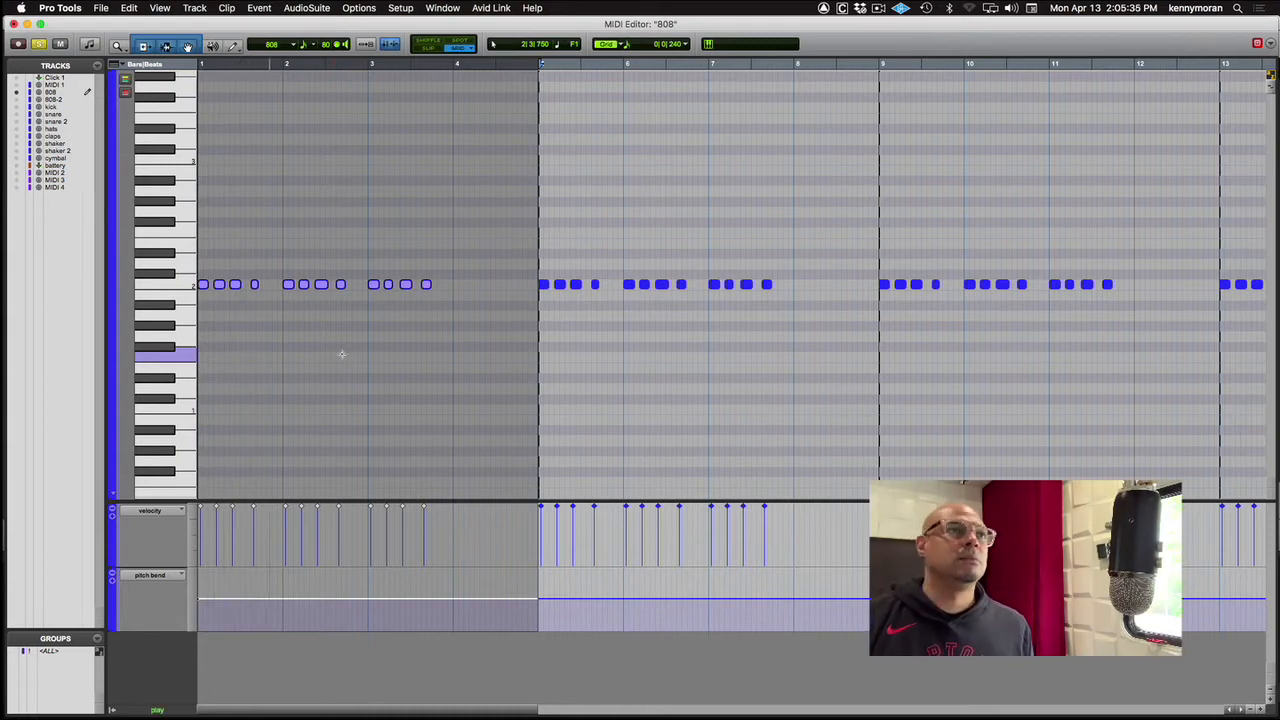
pyautogui.press('space')
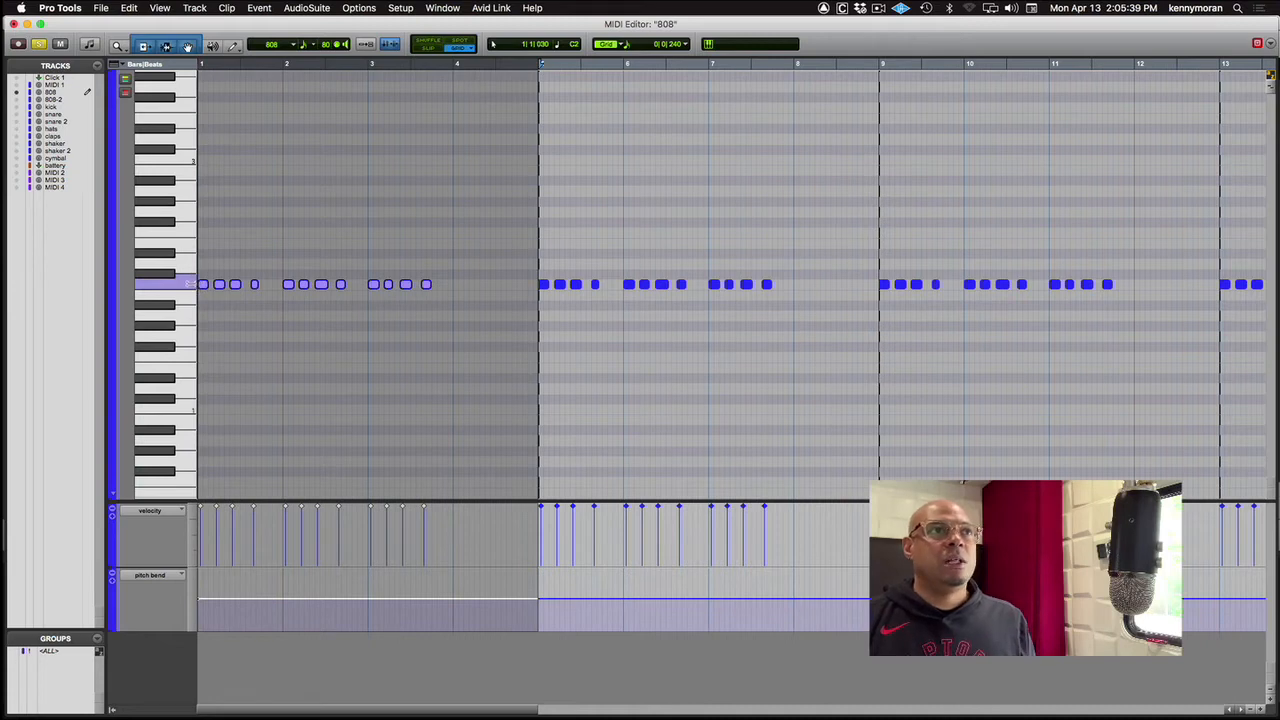
# - Move all the 808 notes up 11 semitones to B2, play them from the start, and undo the transposition
pyautogui.press('Return')
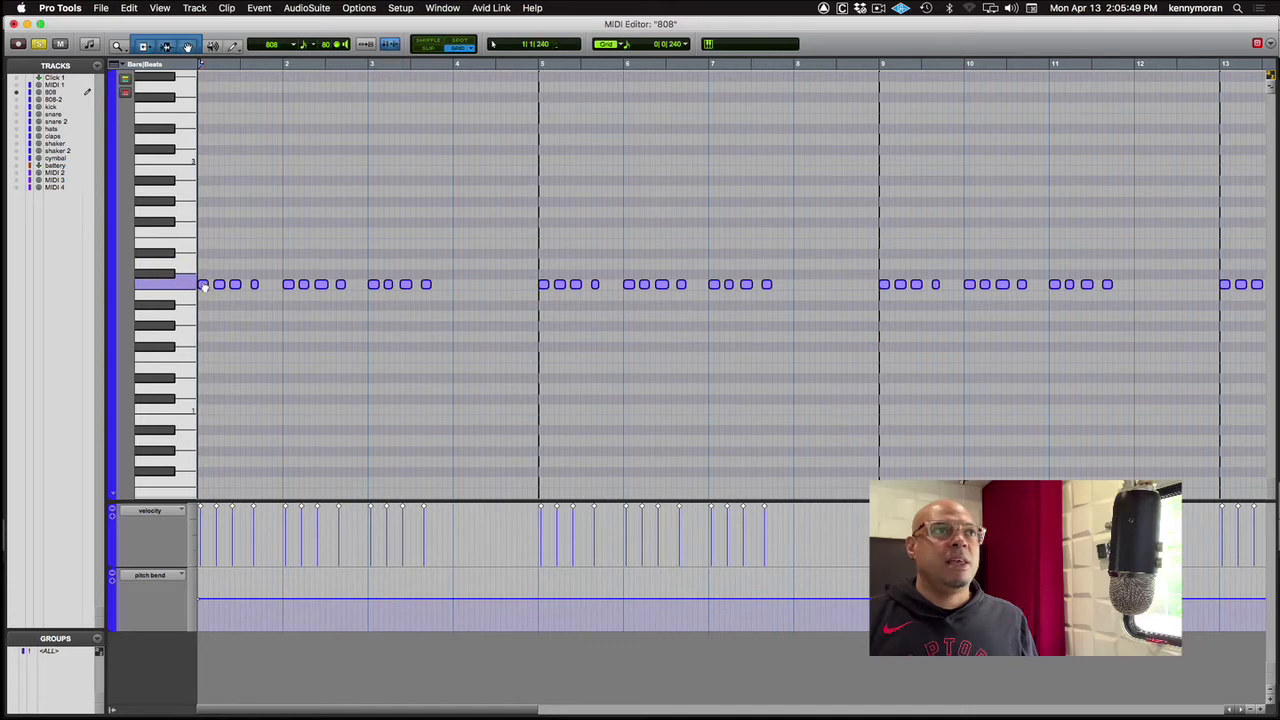
pyautogui.moveTo(204, 285); pyautogui.dragTo(206, 172)
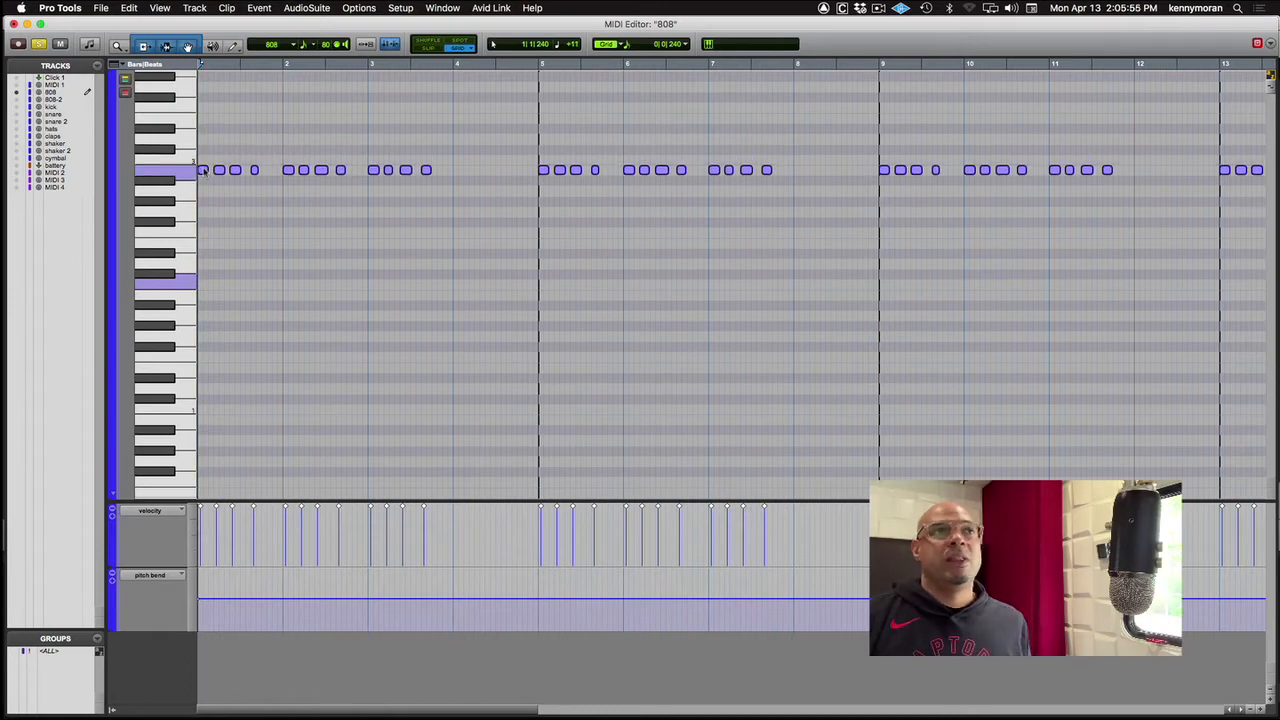
pyautogui.press('space')
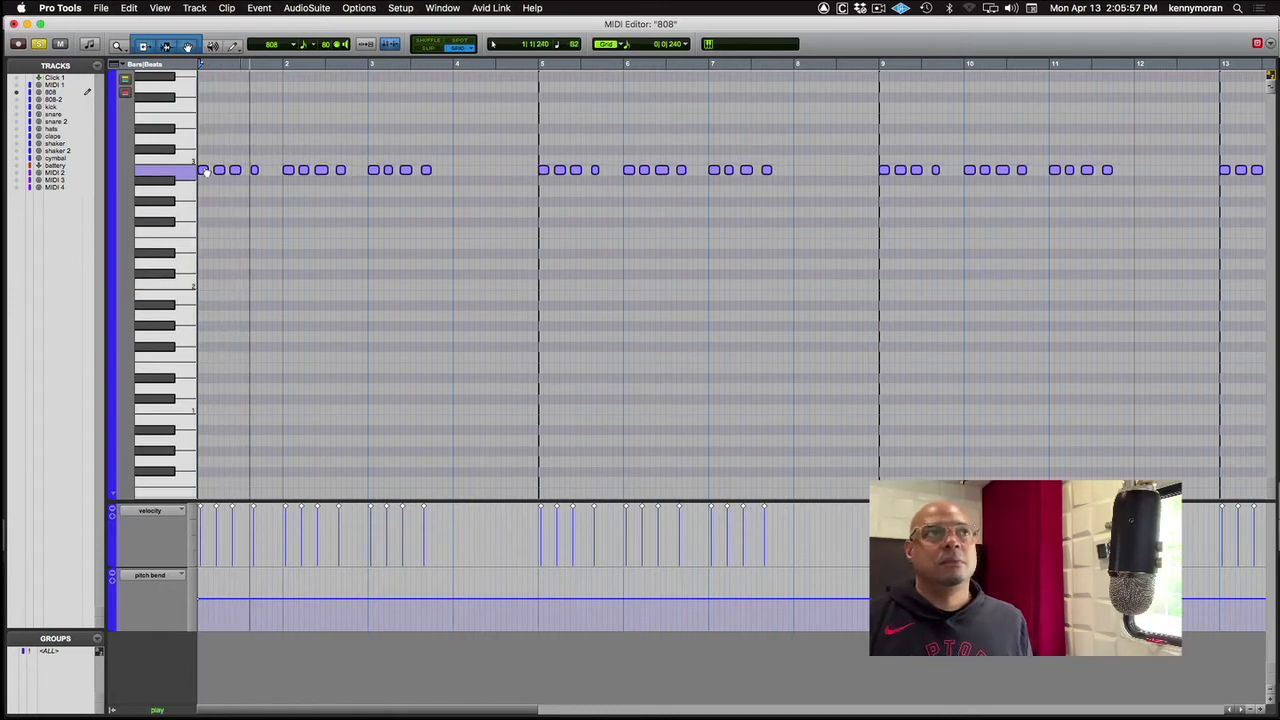
pyautogui.press('super+z')
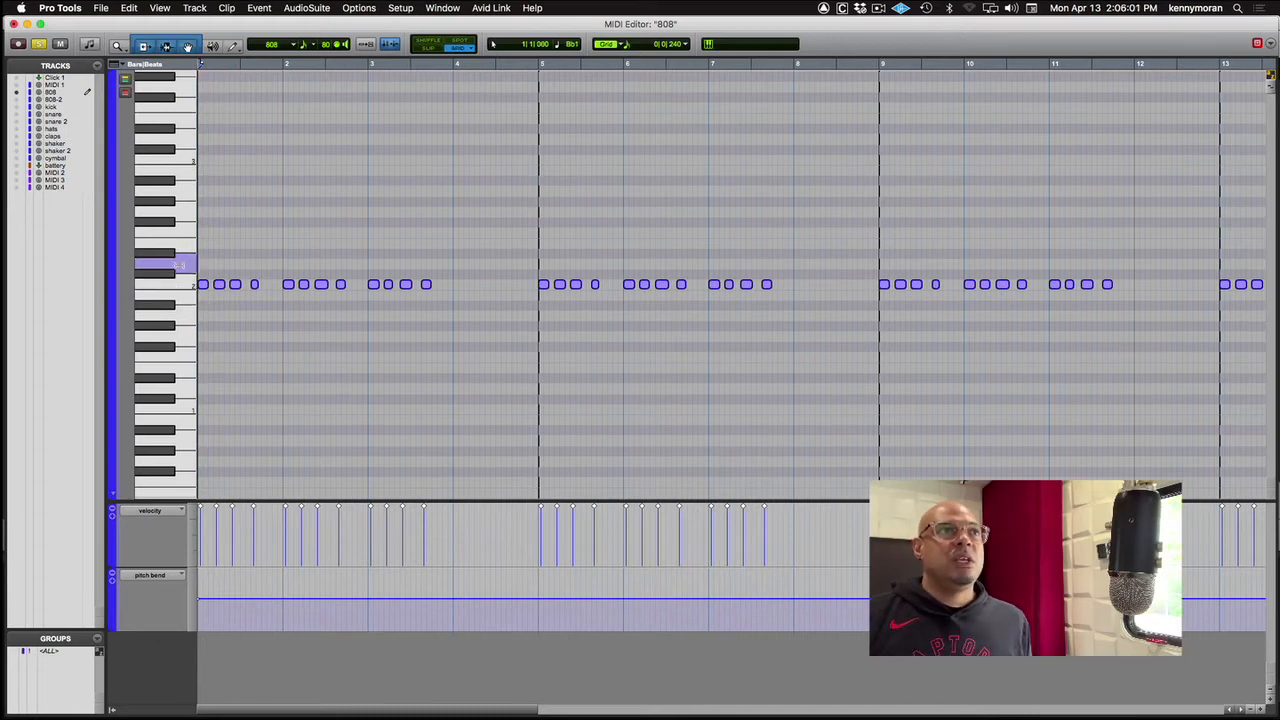
# - Select the entire 808 part and examine the full pitch range above and below its notes
pyautogui.press('super+a')
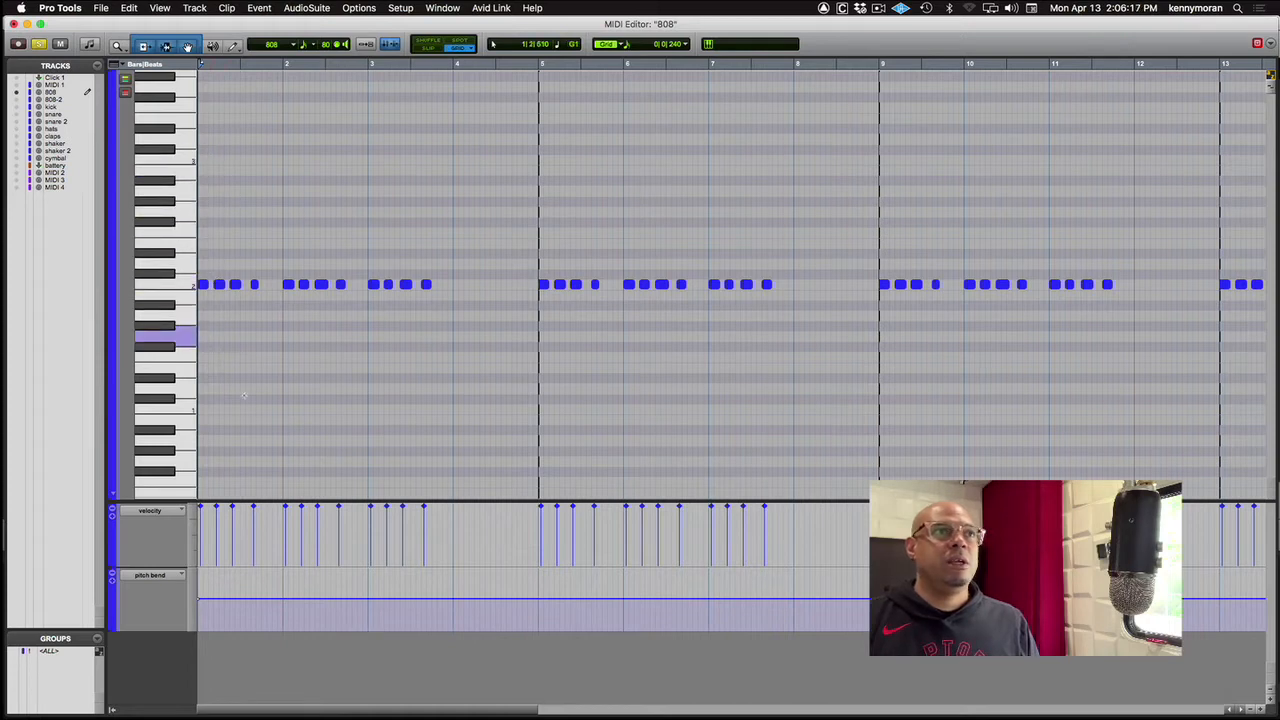
pyautogui.scroll(6, 297, 252)
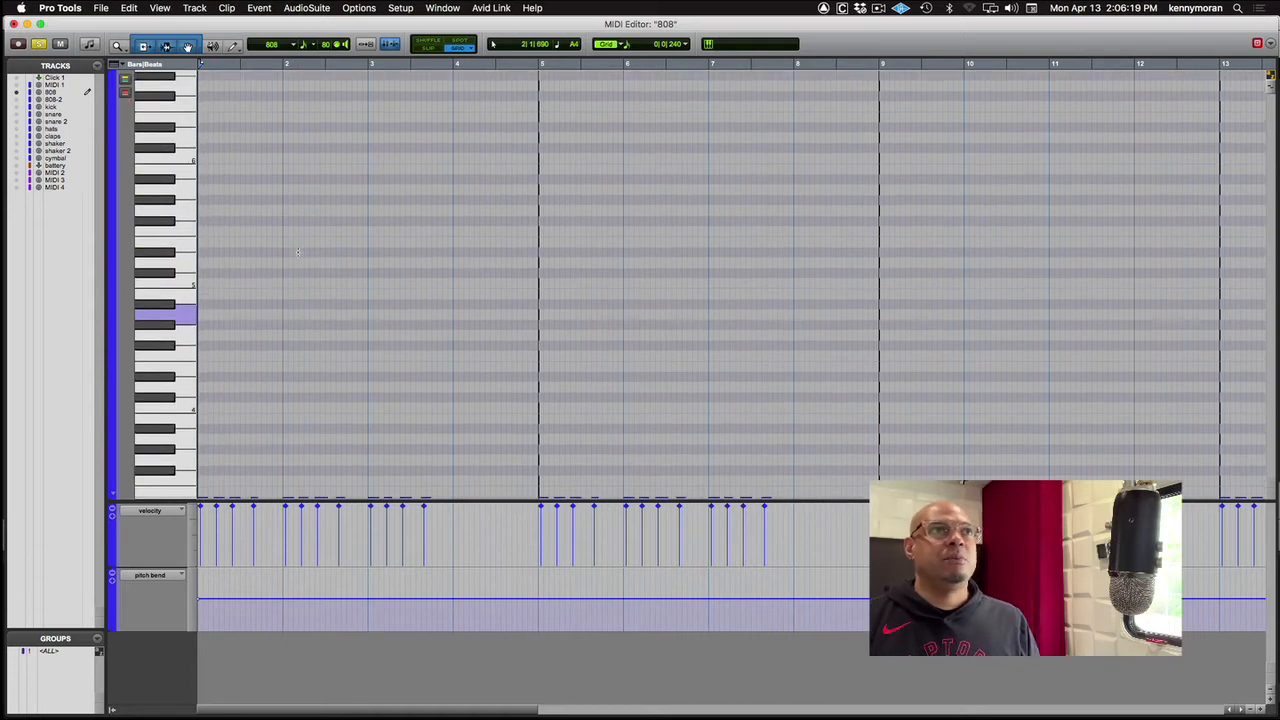
pyautogui.scroll(-10, 243, 204)
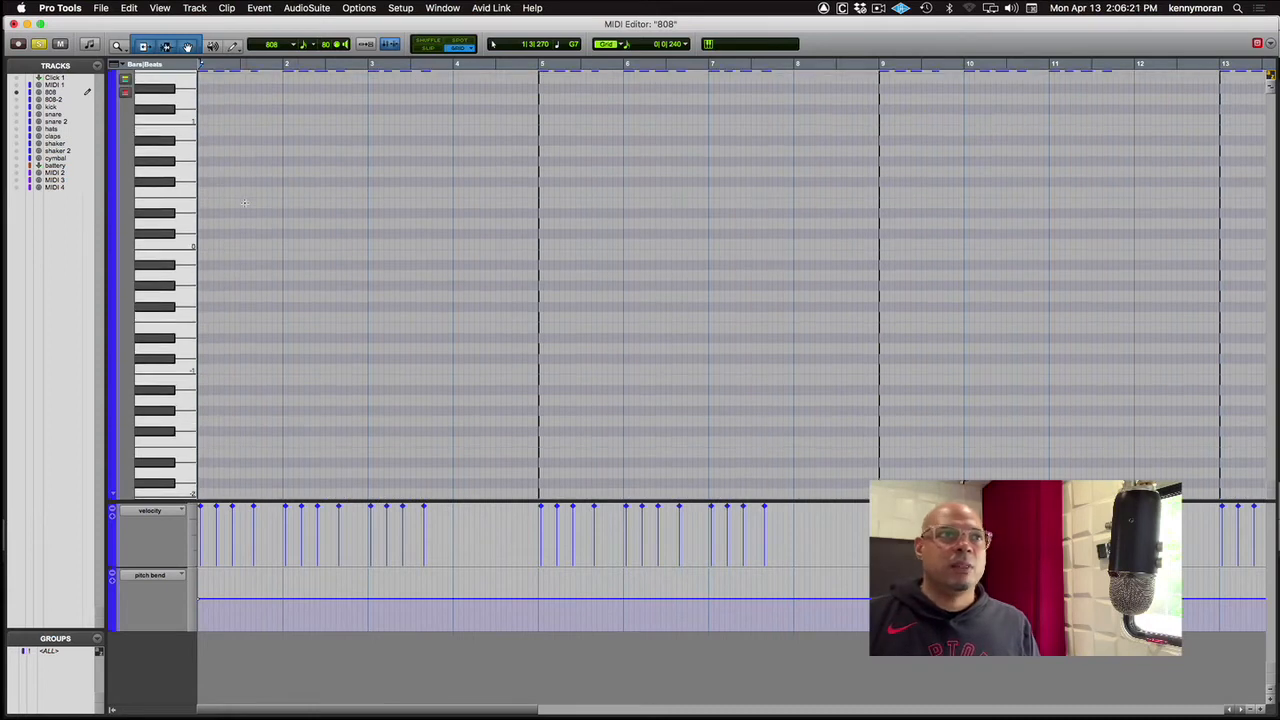
pyautogui.scroll(4, 245, 257)
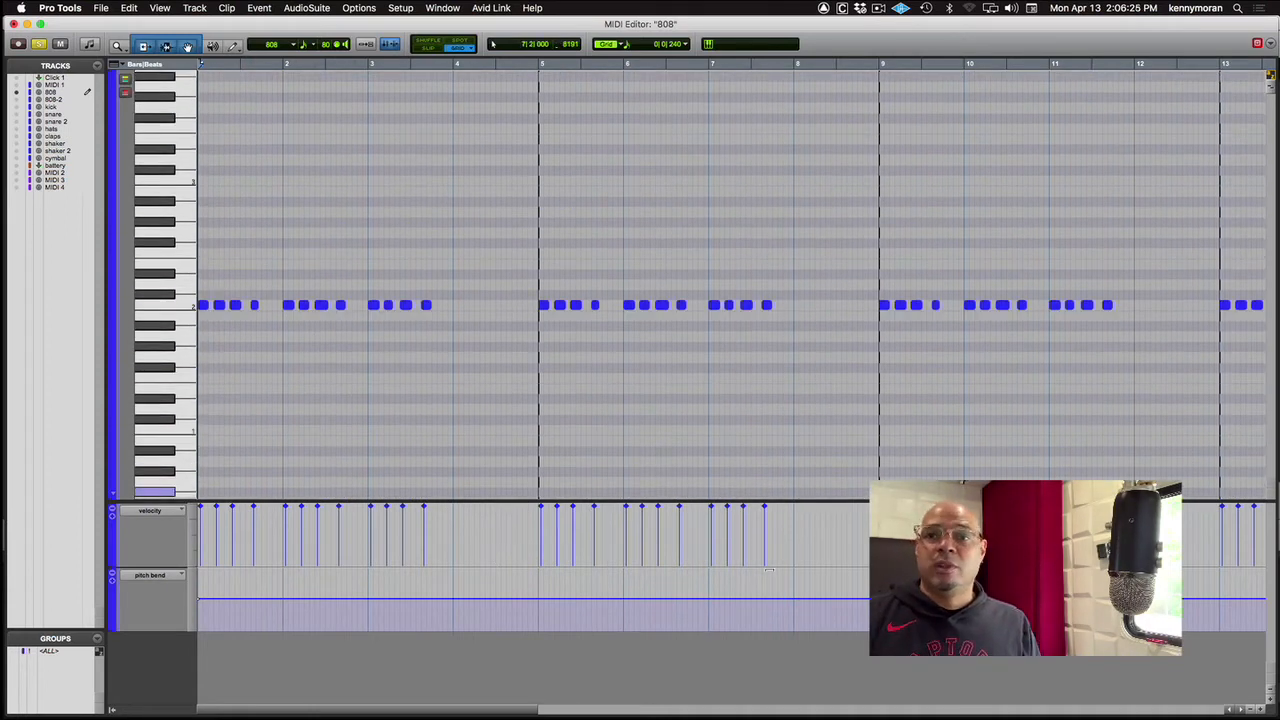
# - Check the data types available for the controller lanes, and replace the pitch bend lane with a MIDI volume lane
pyautogui.click(172, 513)
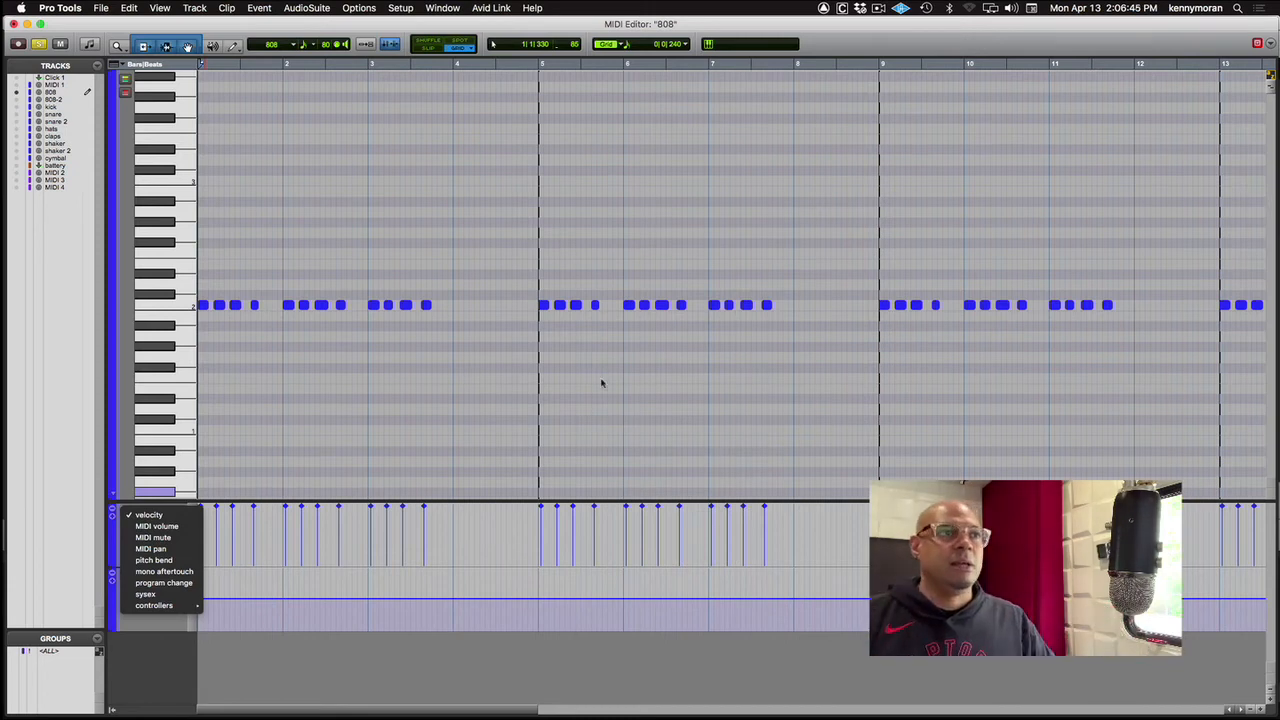
pyautogui.click(399, 424)
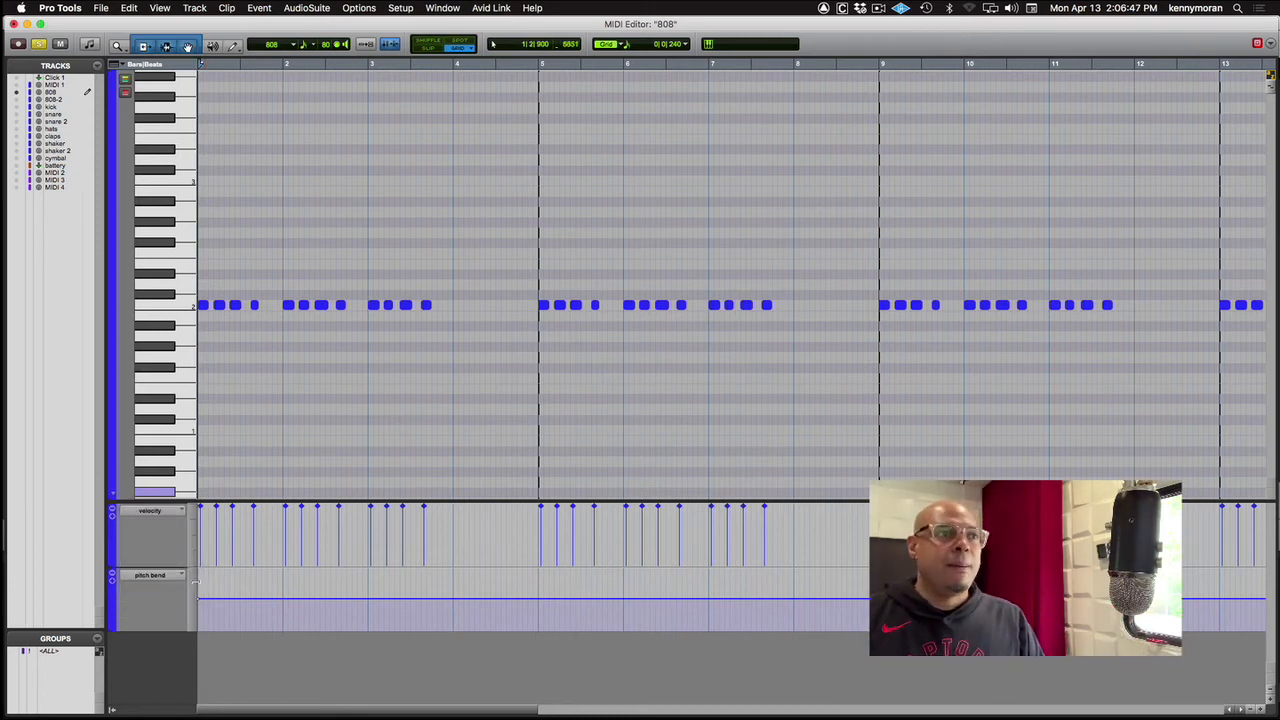
pyautogui.click(156, 577)
pyautogui.click(119, 641)
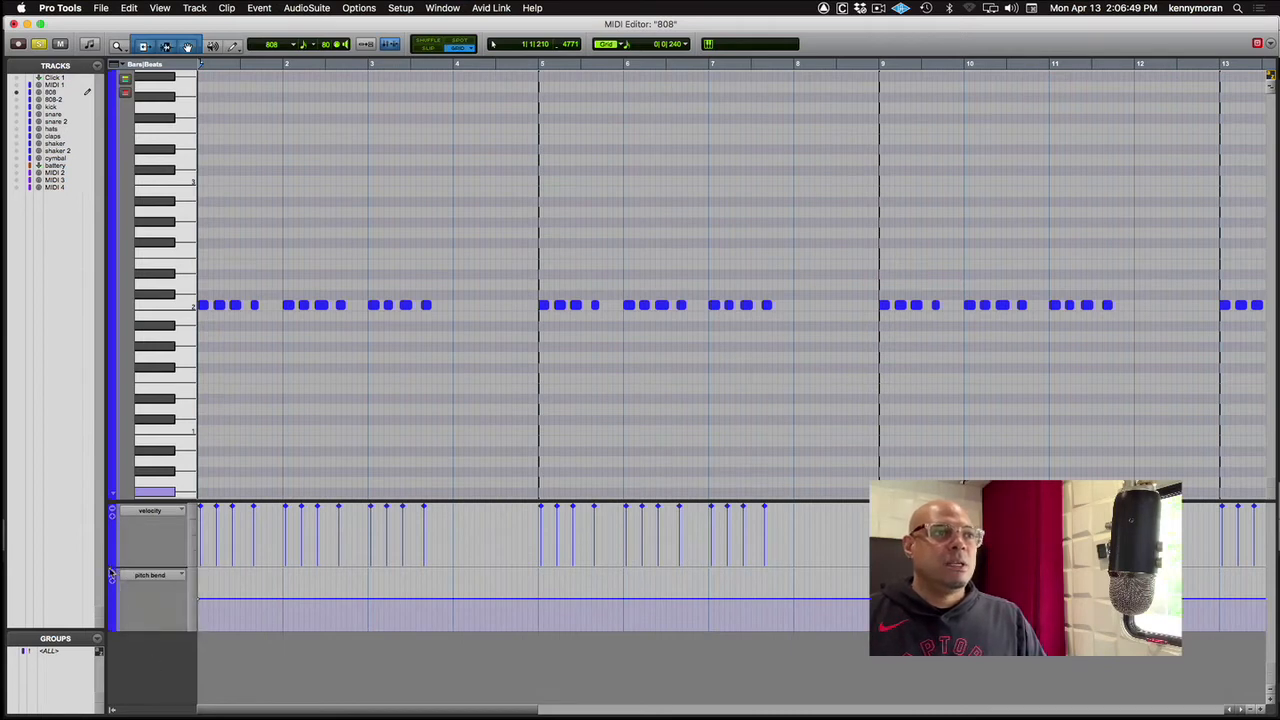
pyautogui.click(113, 576)
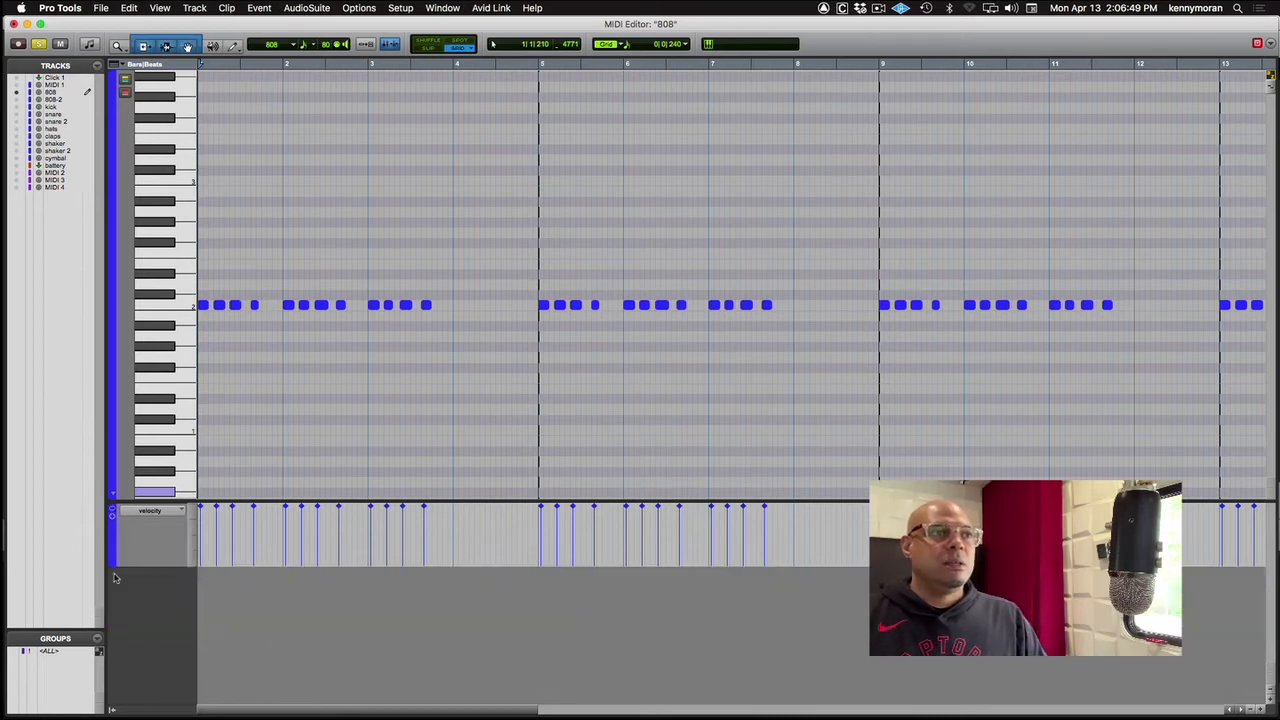
pyautogui.click(113, 518)
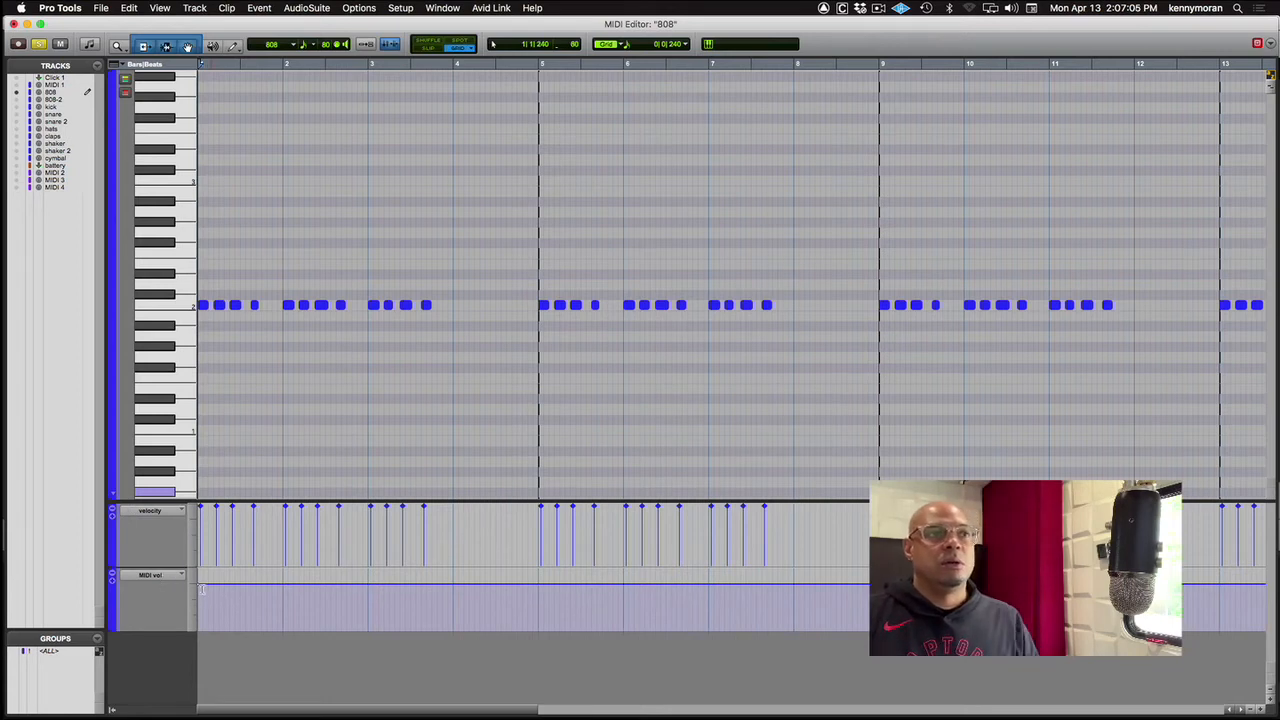
# - Lower the 808's MIDI volume line during playback and undo the change
pyautogui.press('space')
pyautogui.moveTo(202, 574); pyautogui.dragTo(202, 616)
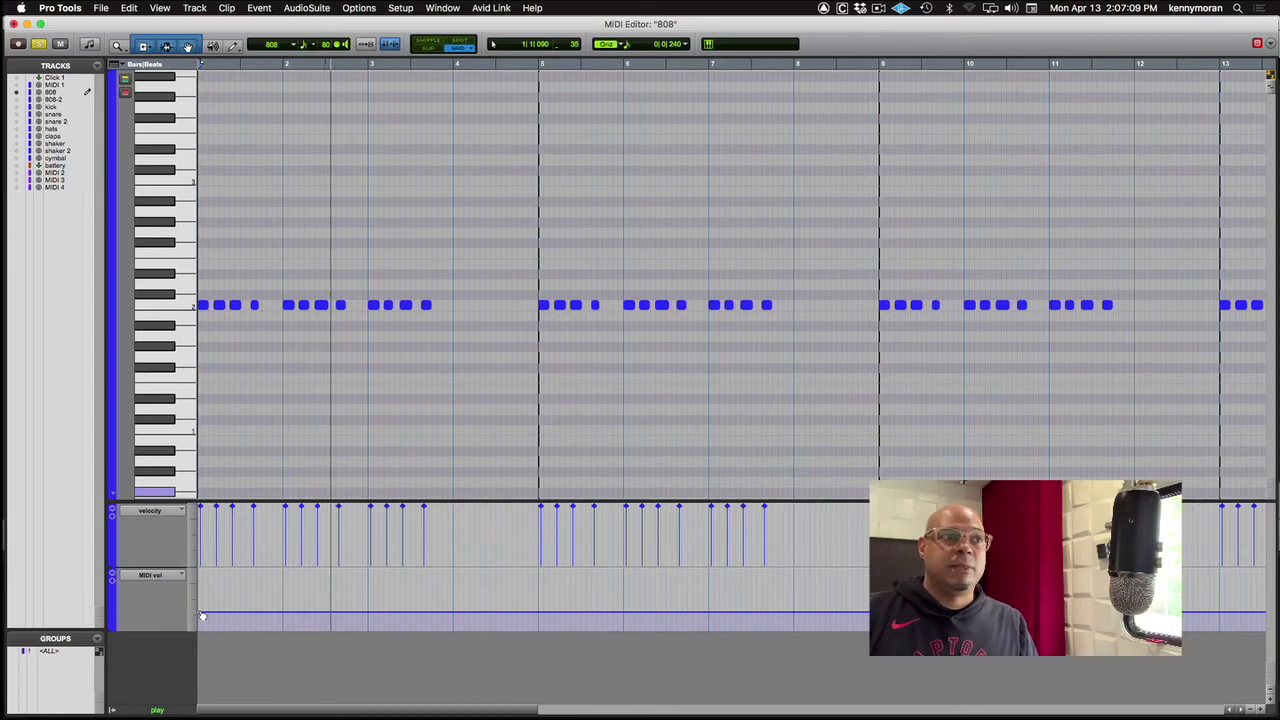
pyautogui.press('super+z')
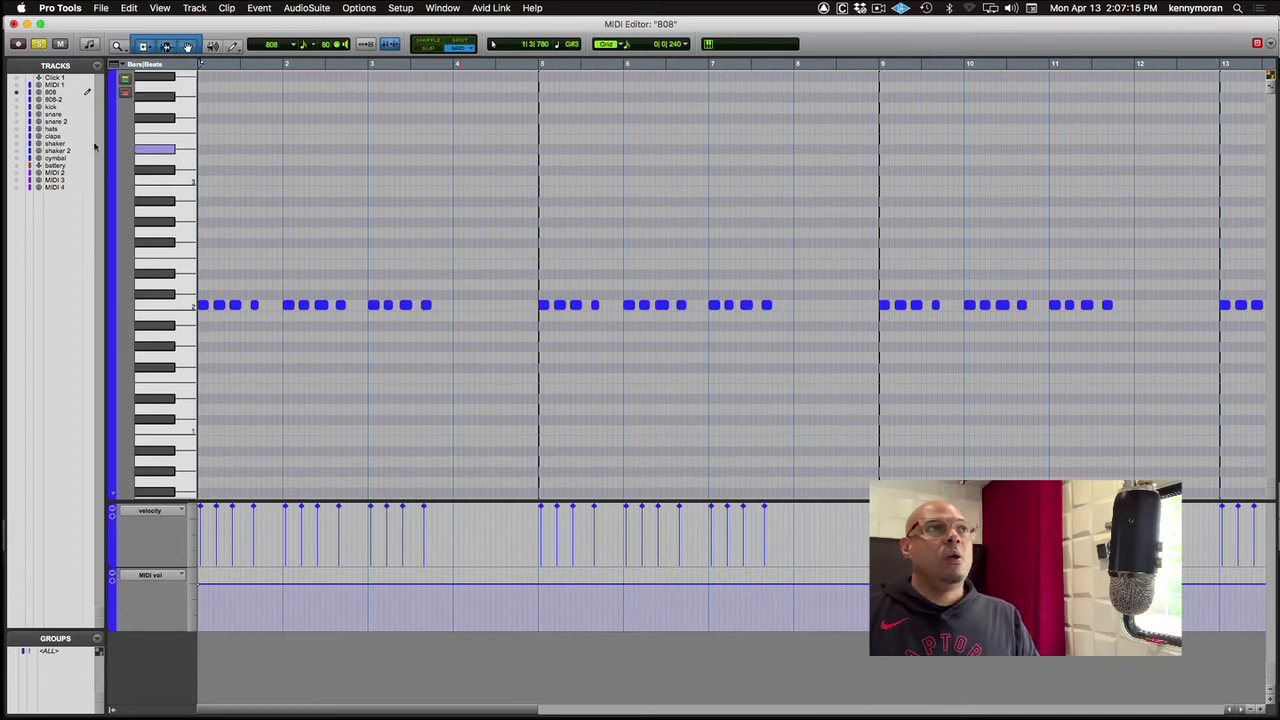
# - Switch the MIDI Editor's displayed track from 808 to 808-2, and from there to kick only
pyautogui.click(16, 100)
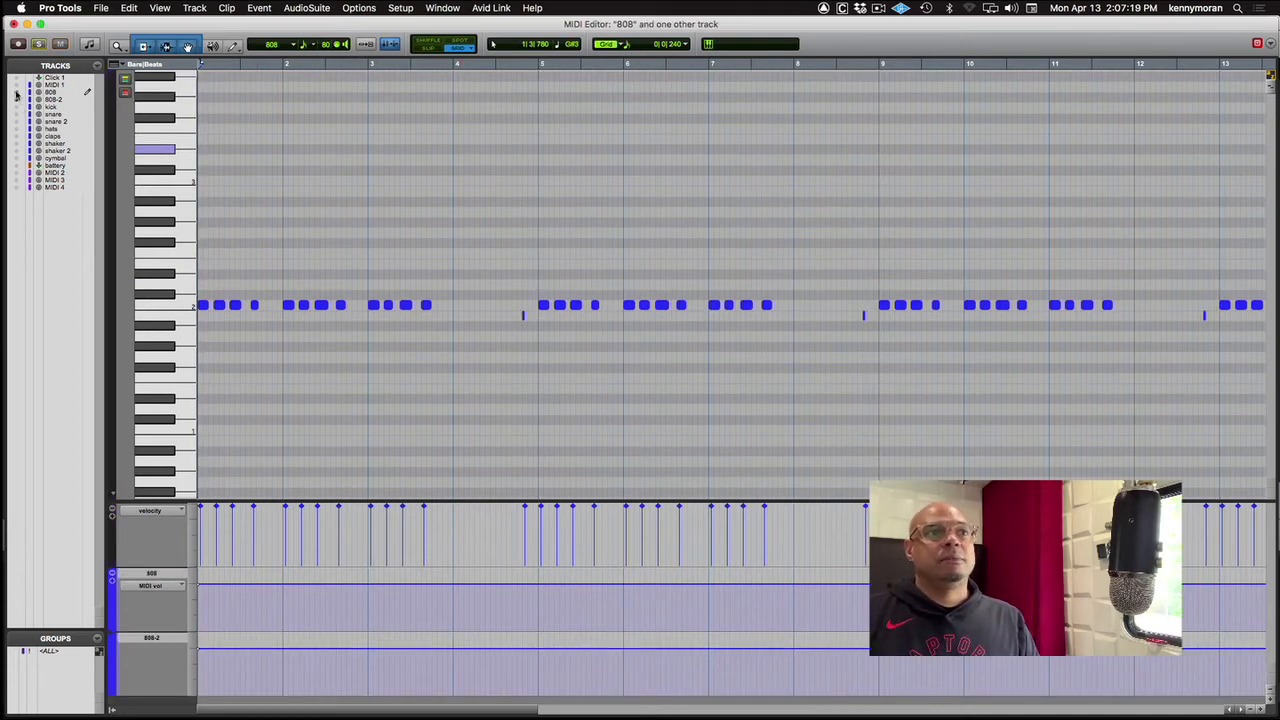
pyautogui.click(16, 93)
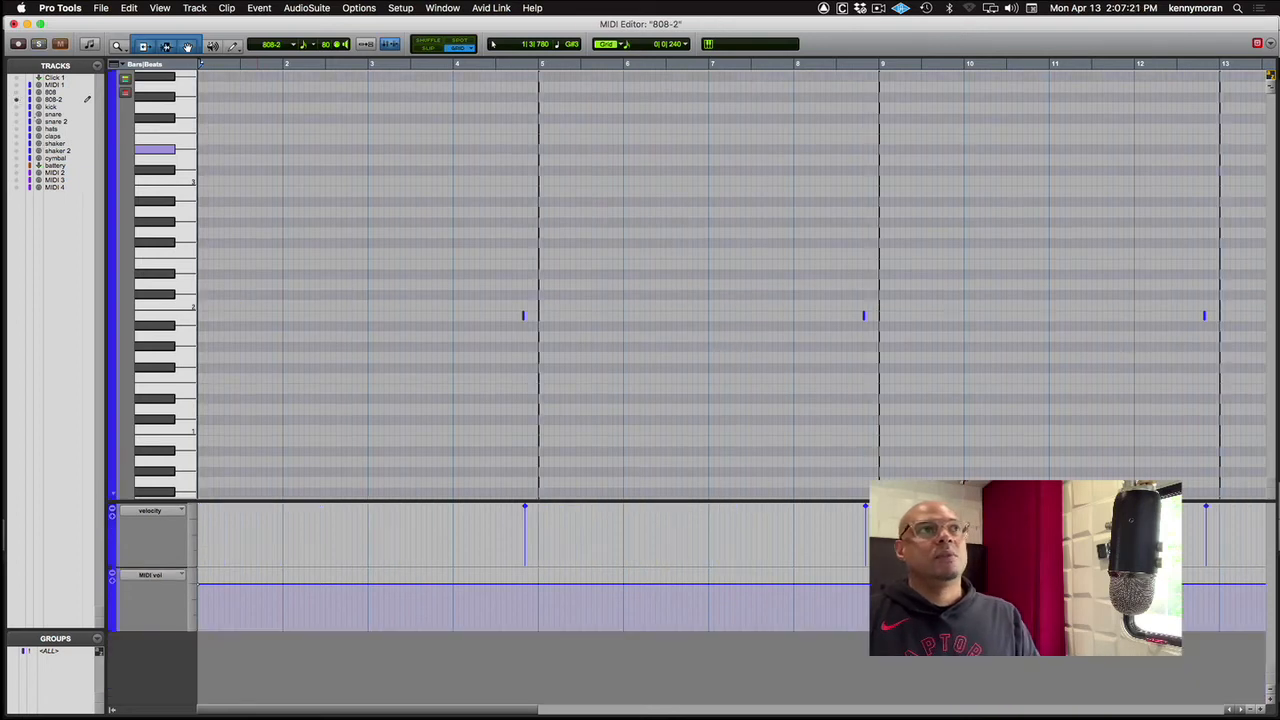
pyautogui.click(16, 107)
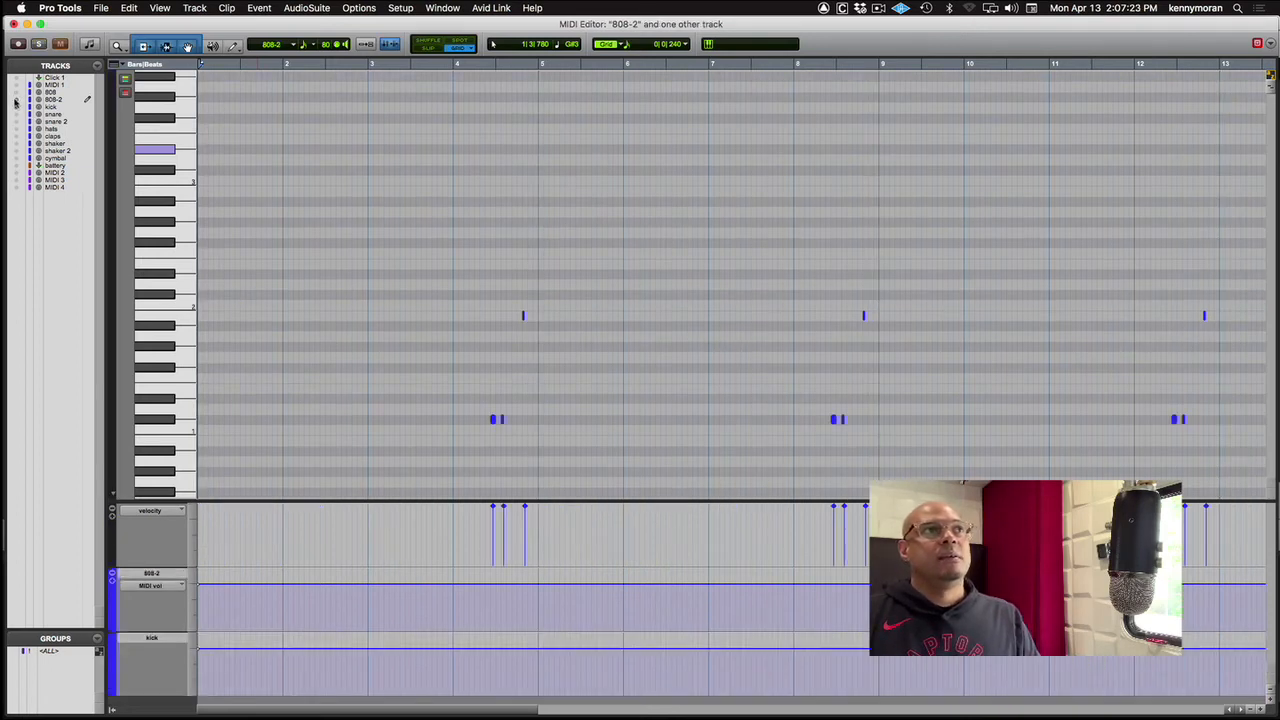
pyautogui.click(16, 100)
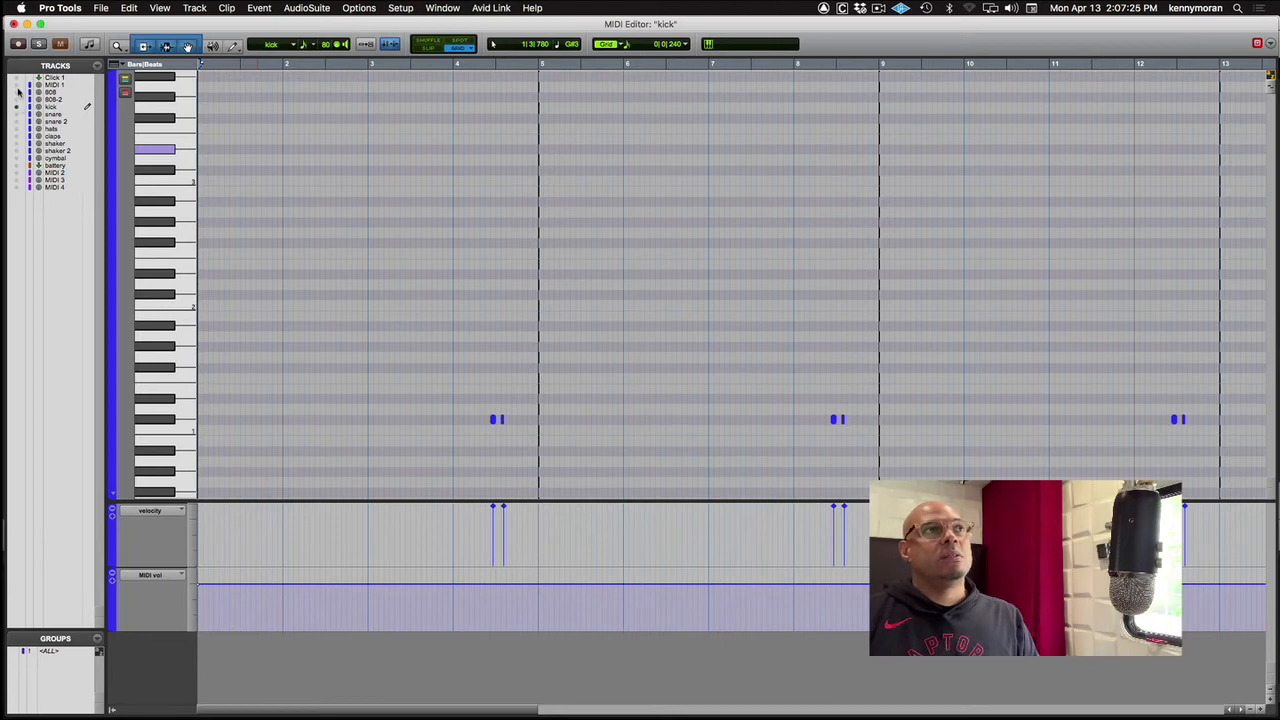
# - Display the MIDI 1, 808, 808-2 and snare tracks together with the kick in the MIDI Editor
pyautogui.click(16, 86)
pyautogui.click(16, 93)
pyautogui.click(17, 113)
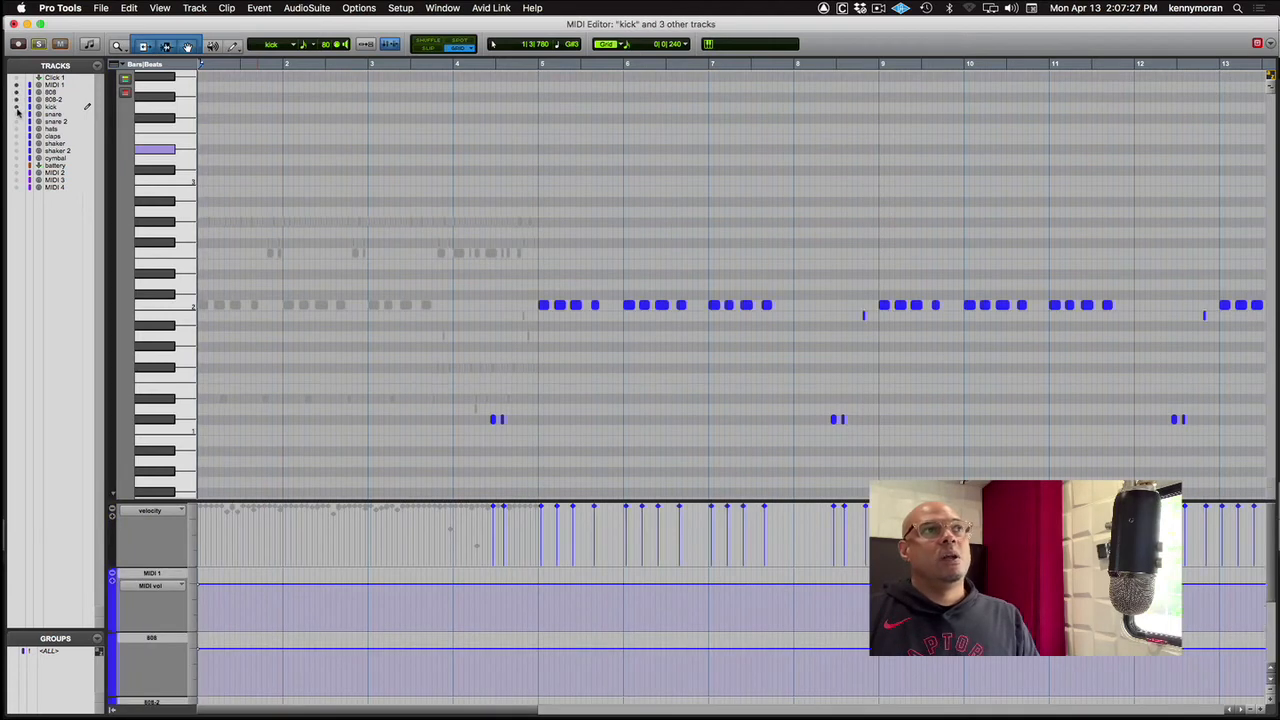
pyautogui.click(16, 115)
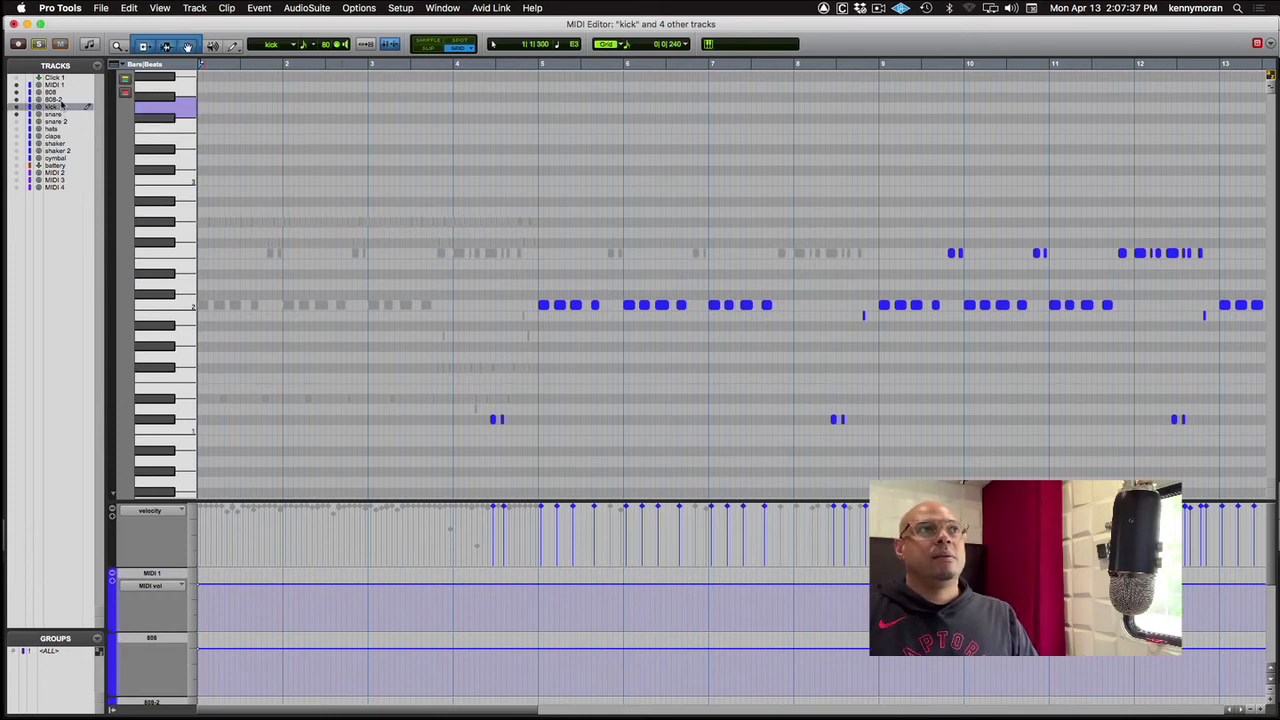
# - Select the last C2 note in bar 3, trim the start of the first bar 5 note, and undo the trim
pyautogui.click(428, 308)
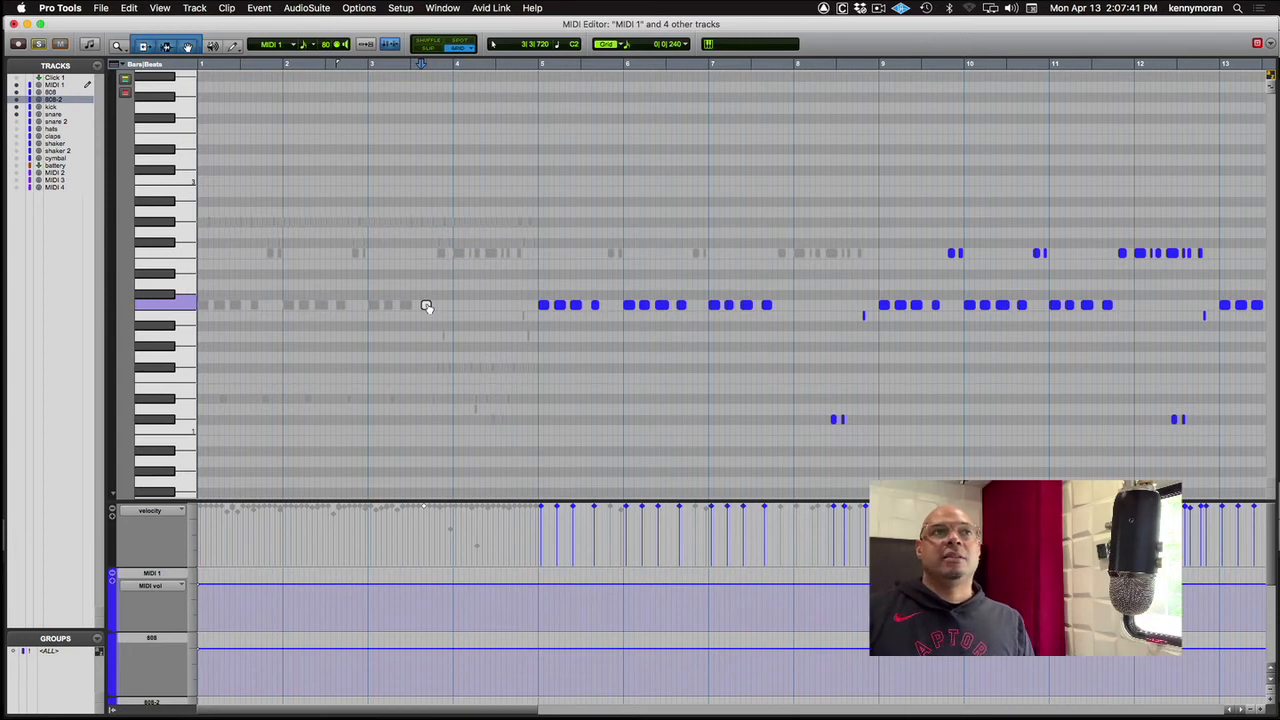
pyautogui.click(543, 305)
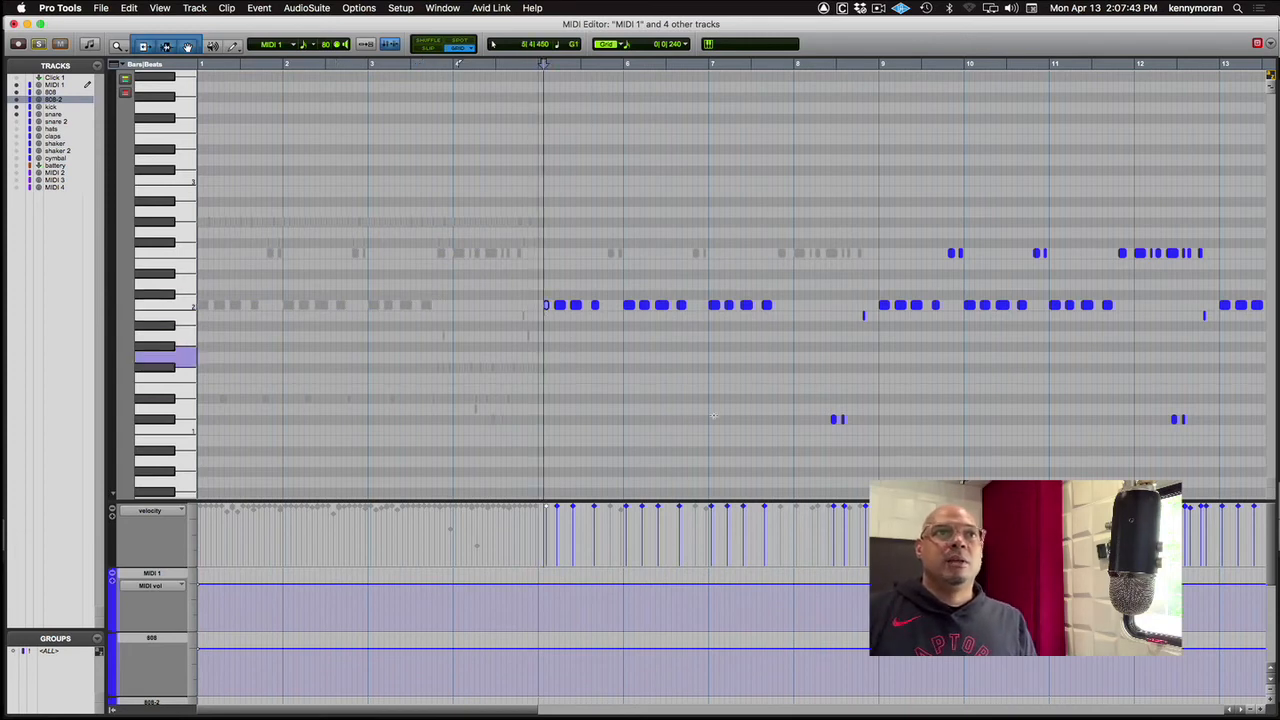
pyautogui.press('super+z')
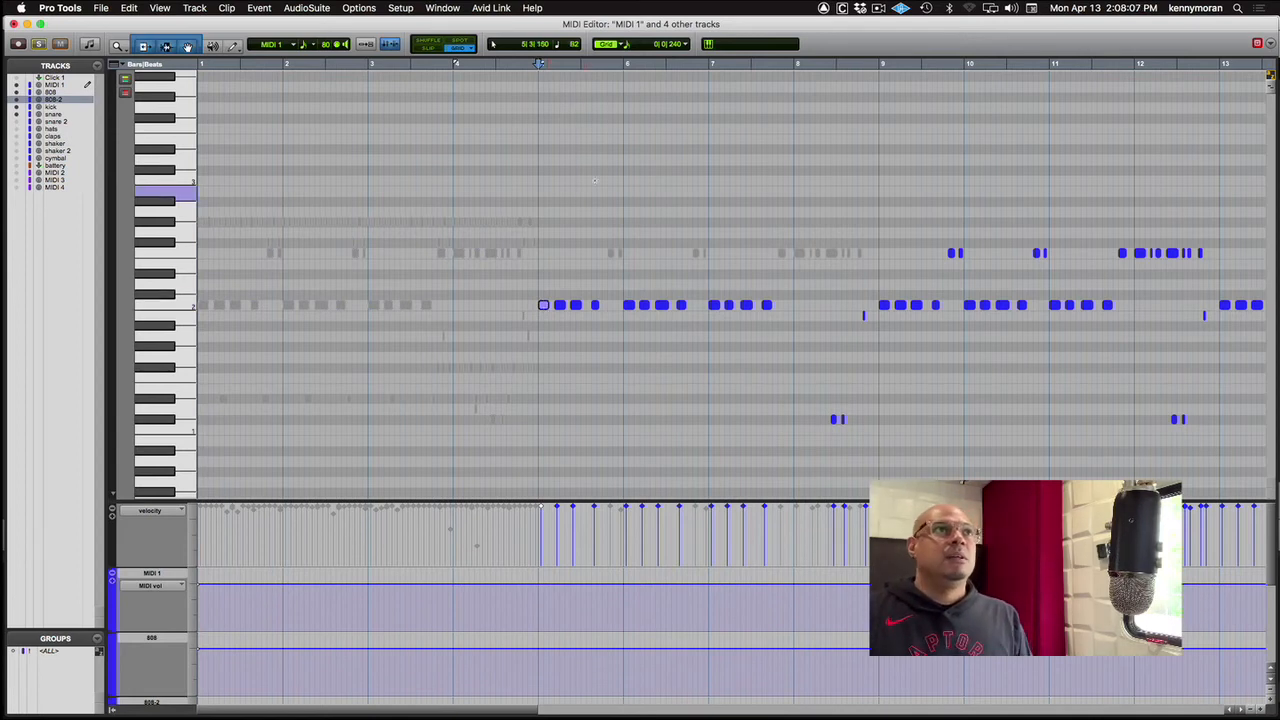
# - Return to the Edit window, select the 808 track, and briefly view its first clip in the MIDI Editor
pyautogui.click(13, 22)
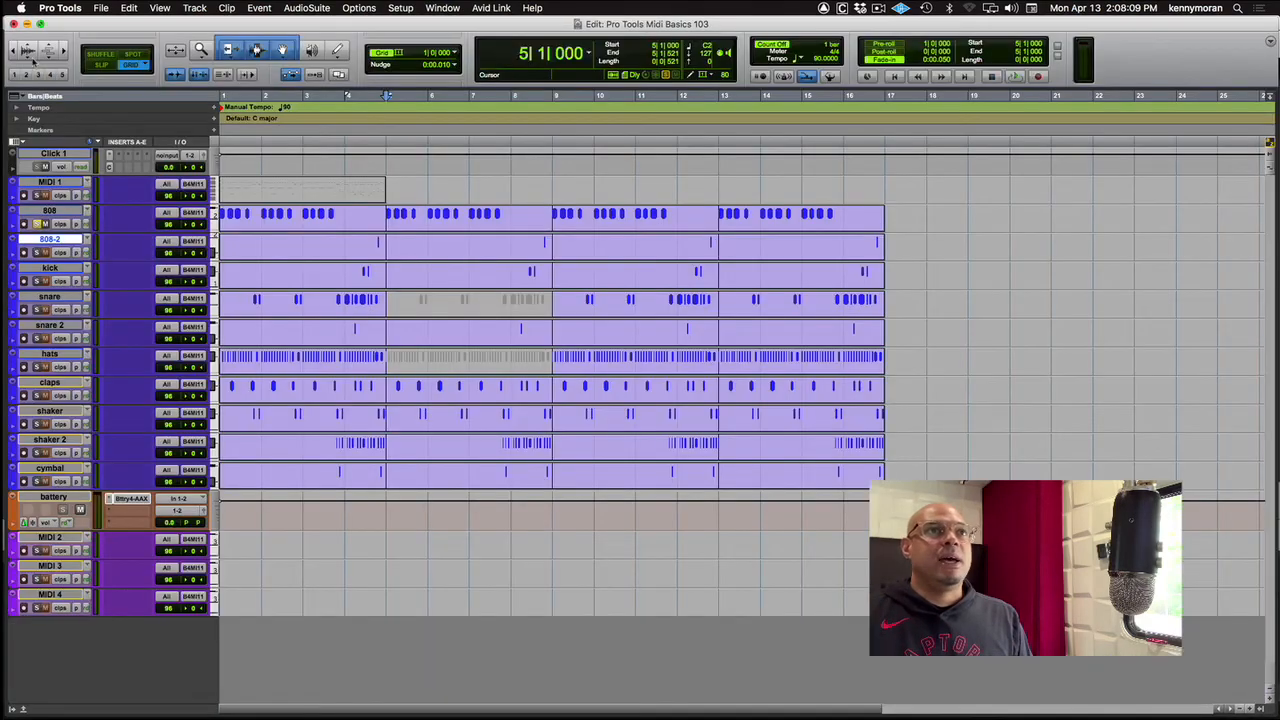
pyautogui.click(58, 209)
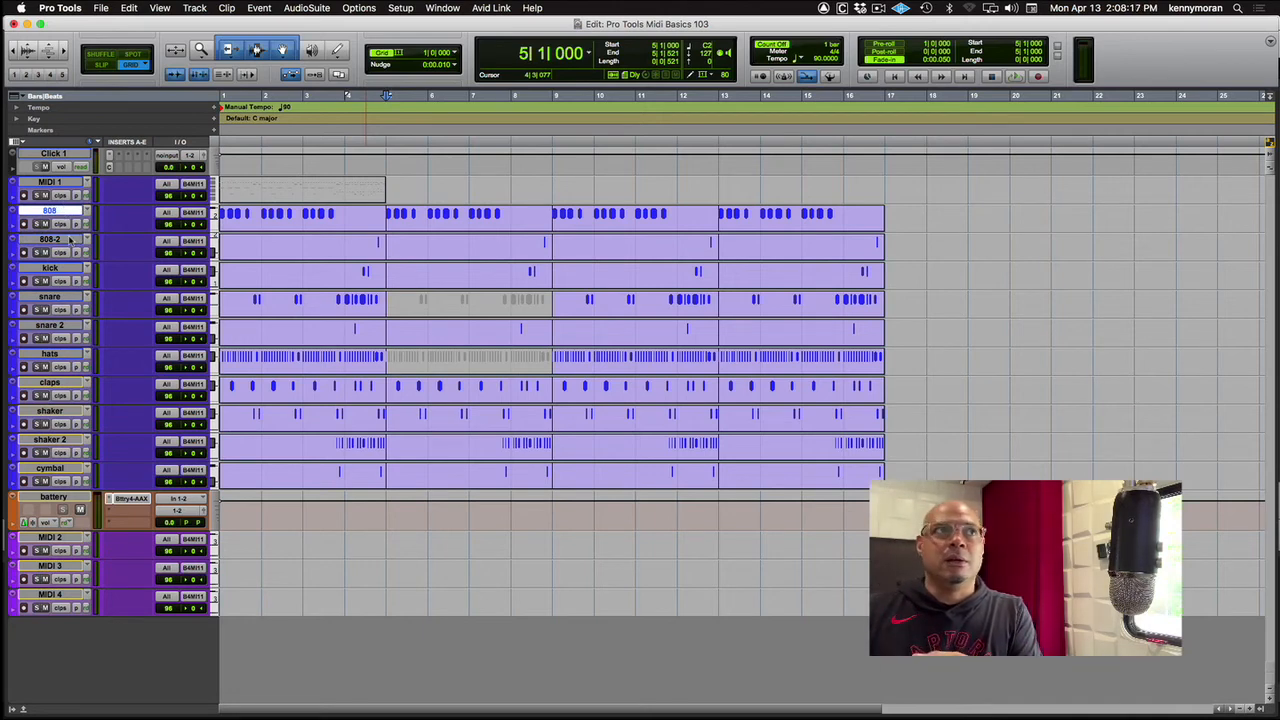
pyautogui.doubleClick(285, 224)
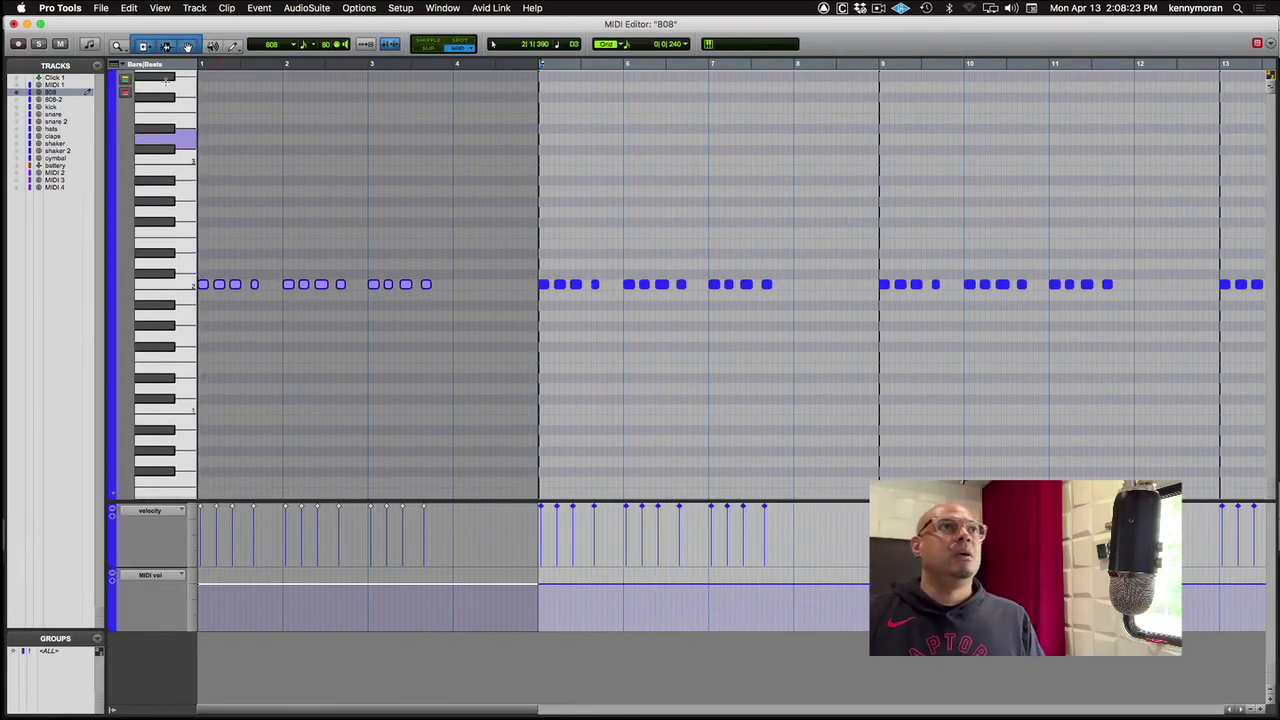
pyautogui.click(14, 23)
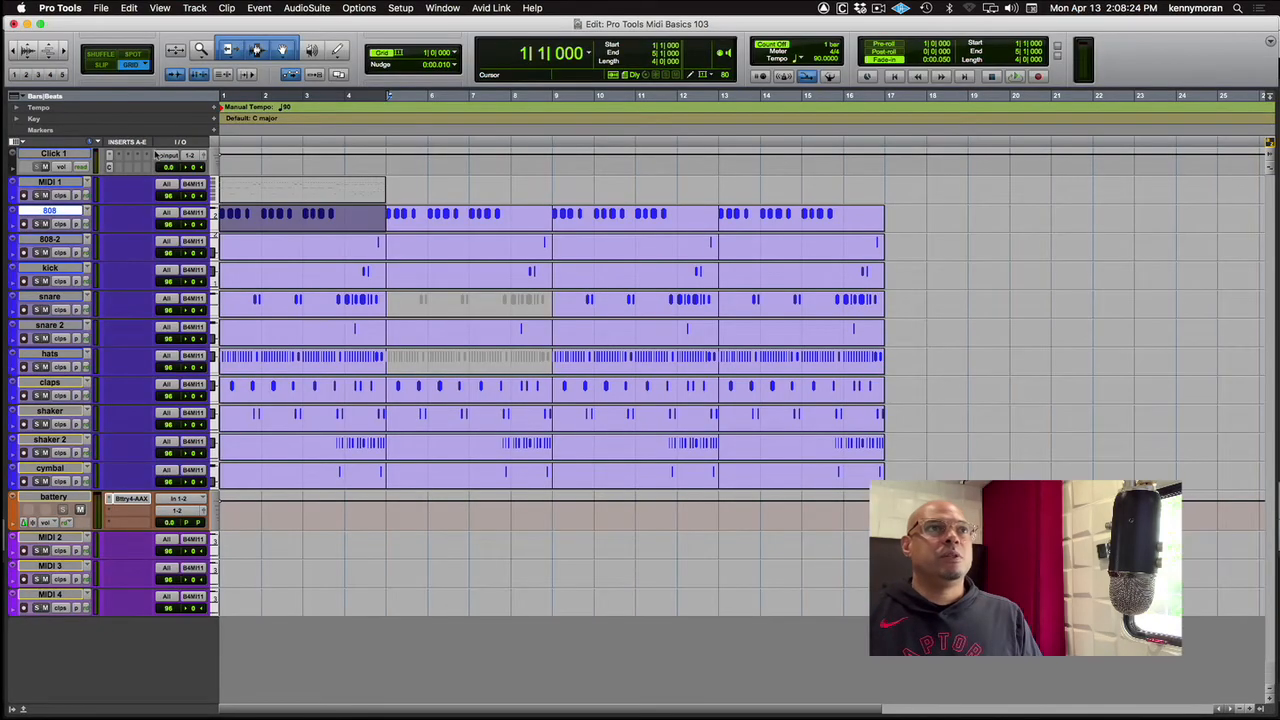
# - Place the edit cursor at bar 4 in the first 808 clip and turn off the 808 track's solo
pyautogui.click(322, 218)
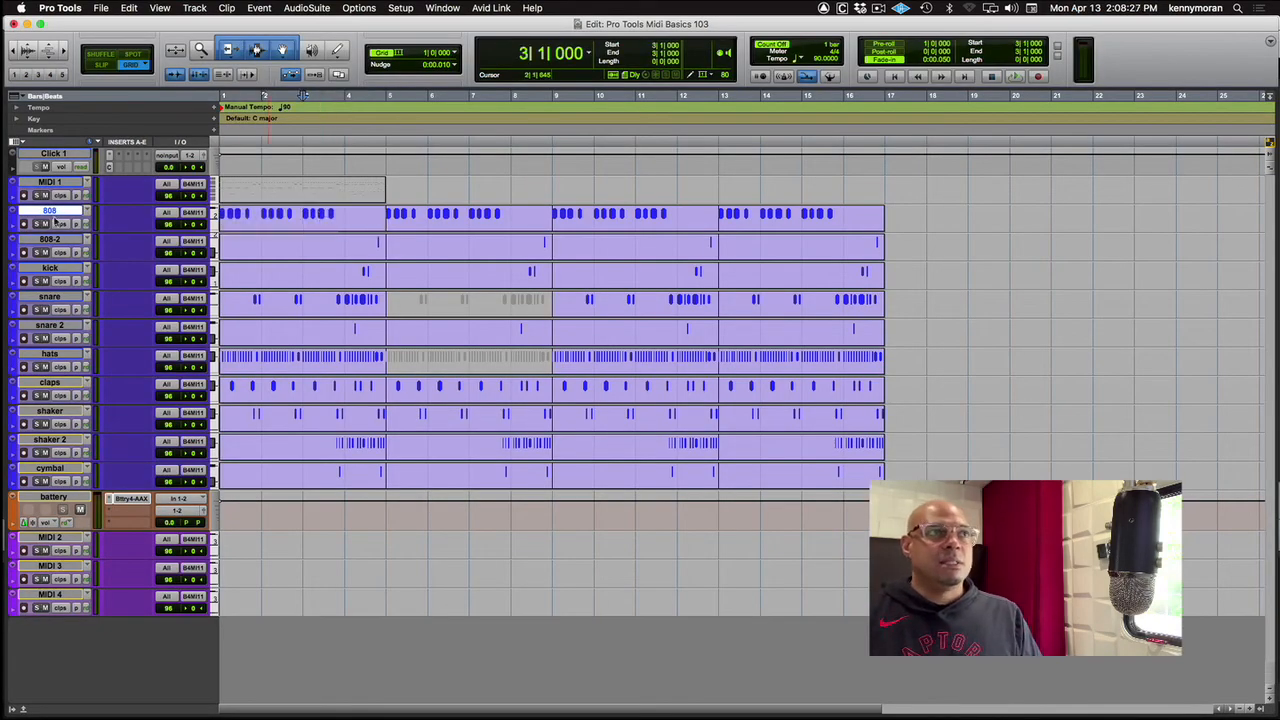
pyautogui.click(266, 229)
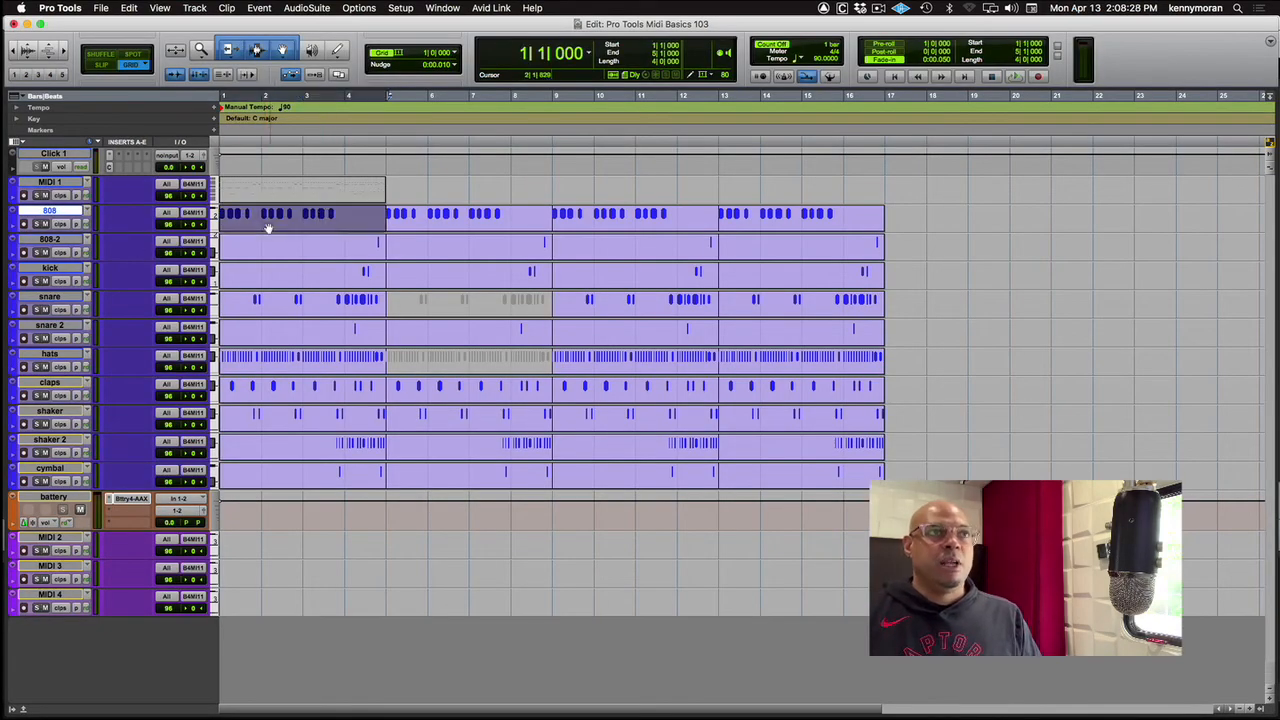
pyautogui.click(340, 215)
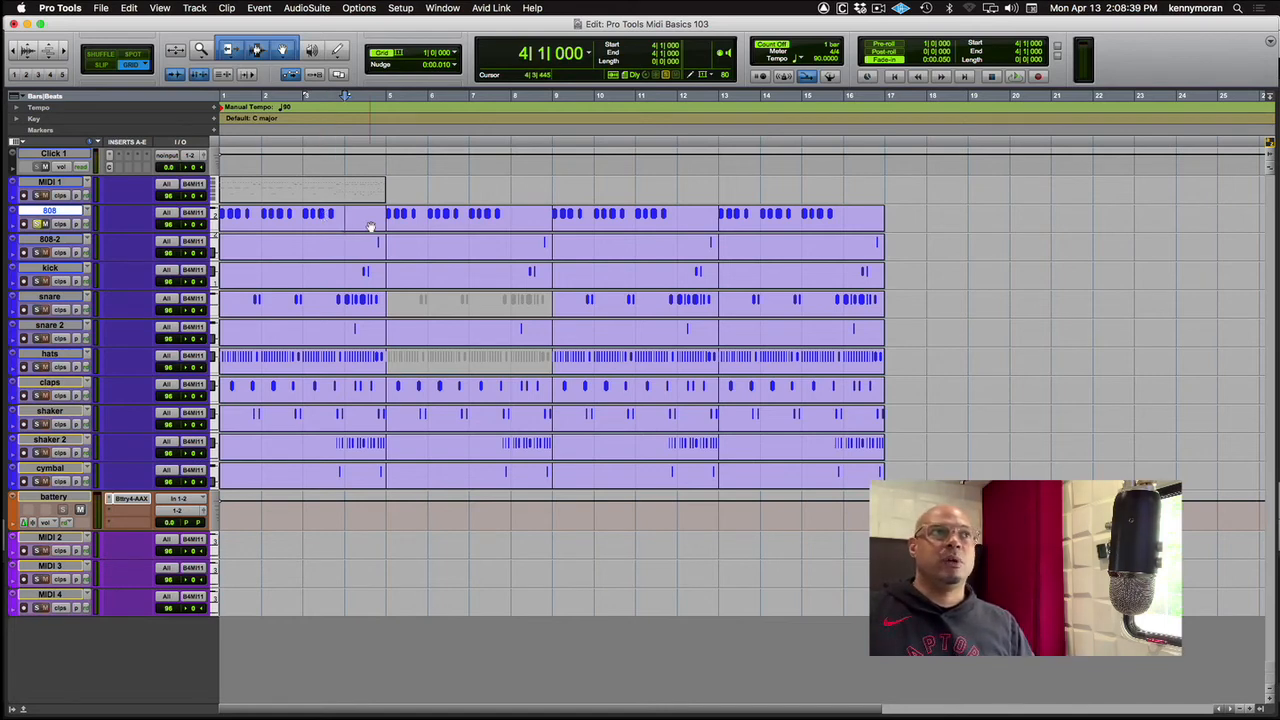
pyautogui.hotkey('shift', 'r')
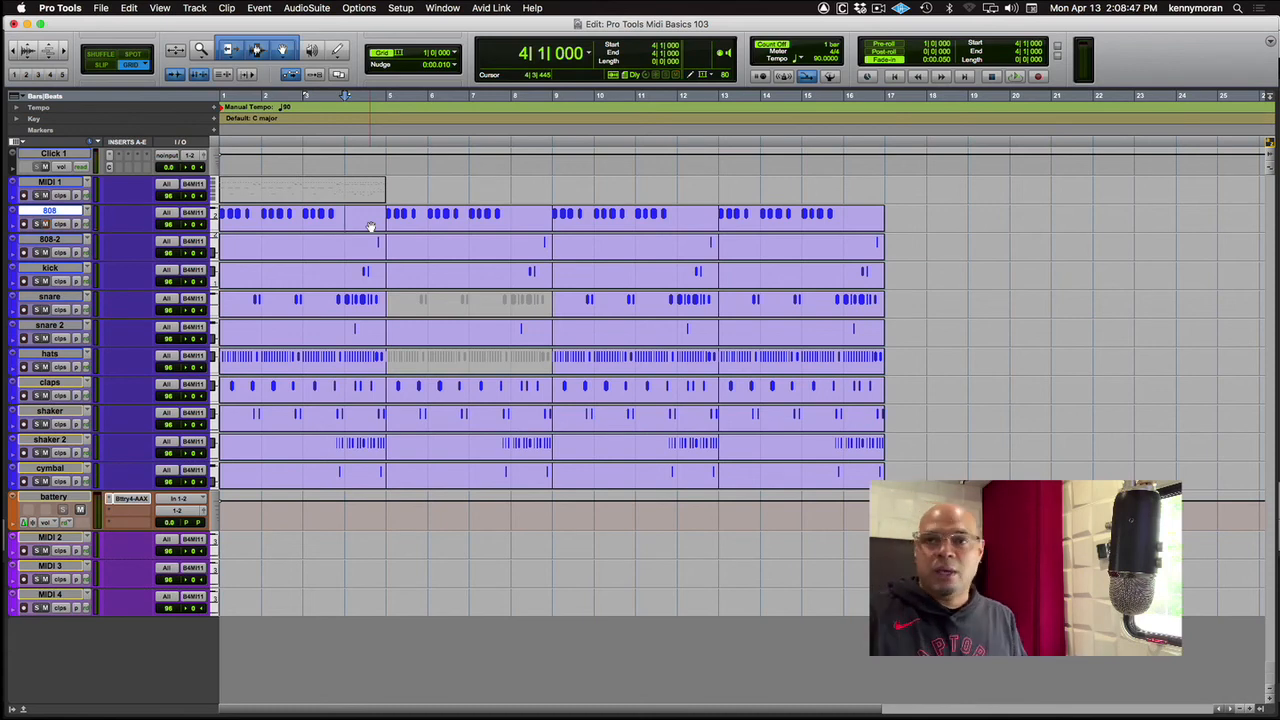
# - Reopen the first 808 clip in the MIDI Editor, play it soloed, unsolo the track, and return to the Edit window
pyautogui.doubleClick(343, 224)
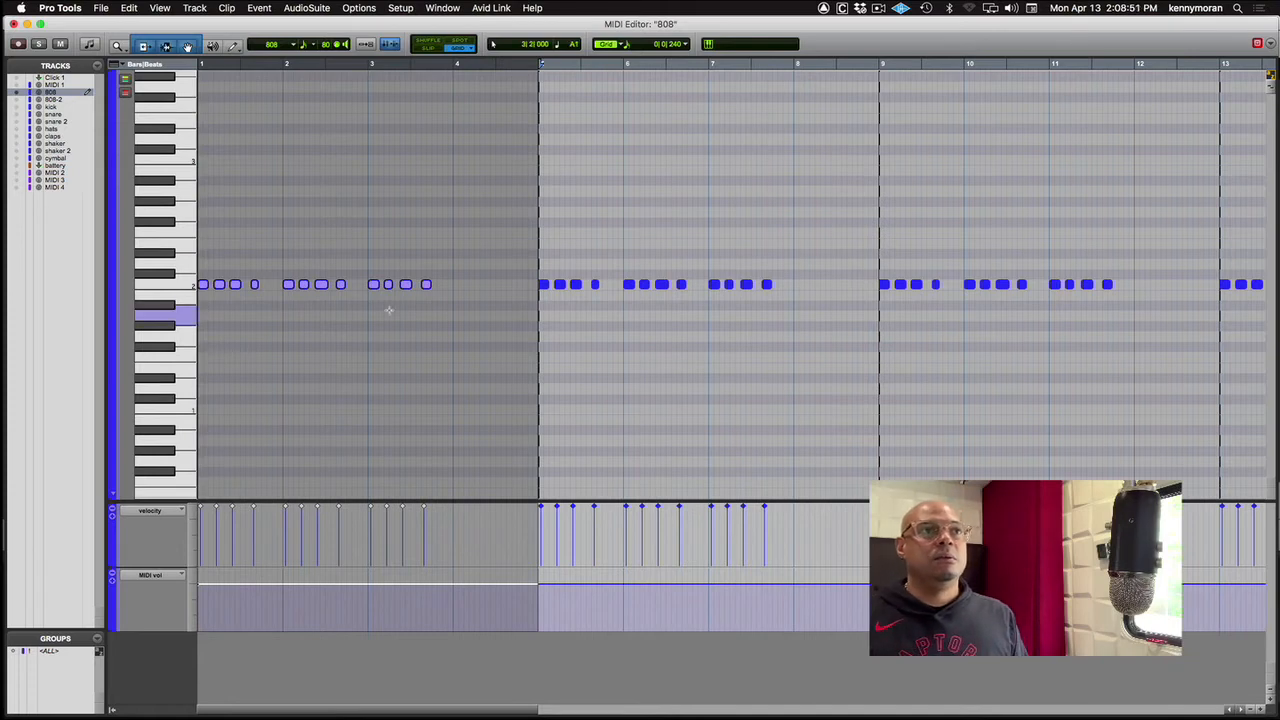
pyautogui.press('space')
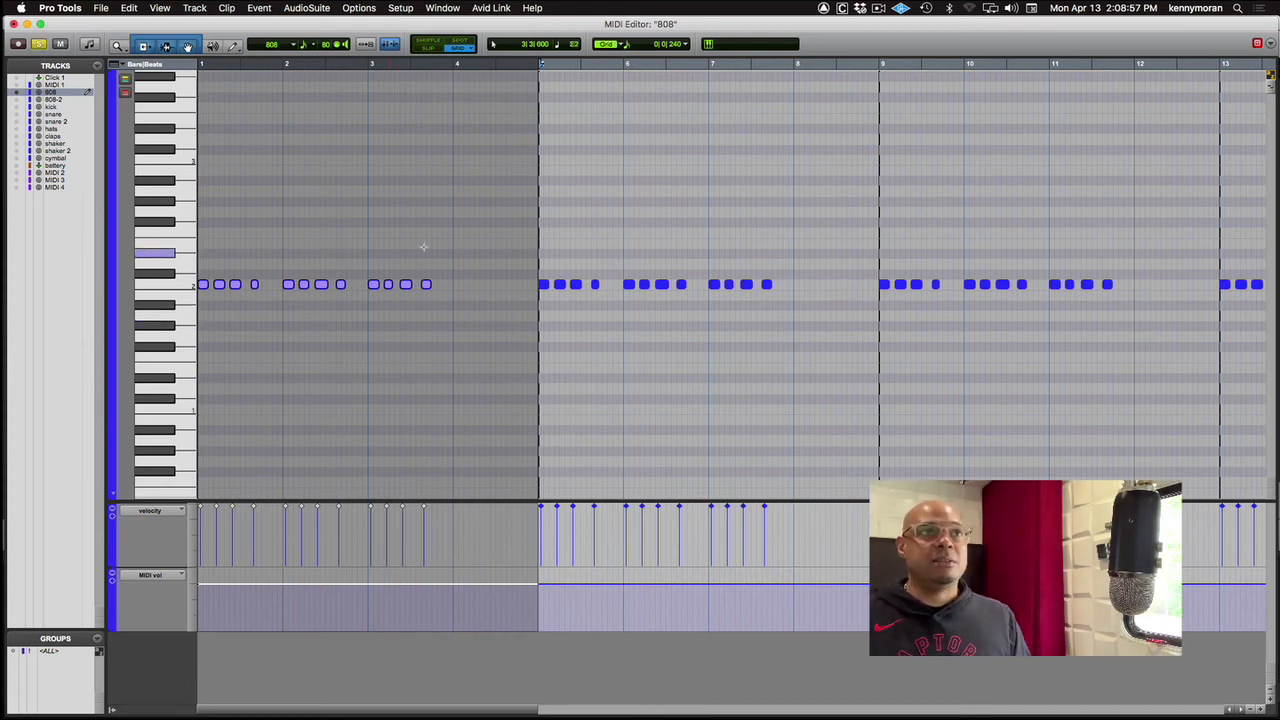
pyautogui.press('space')
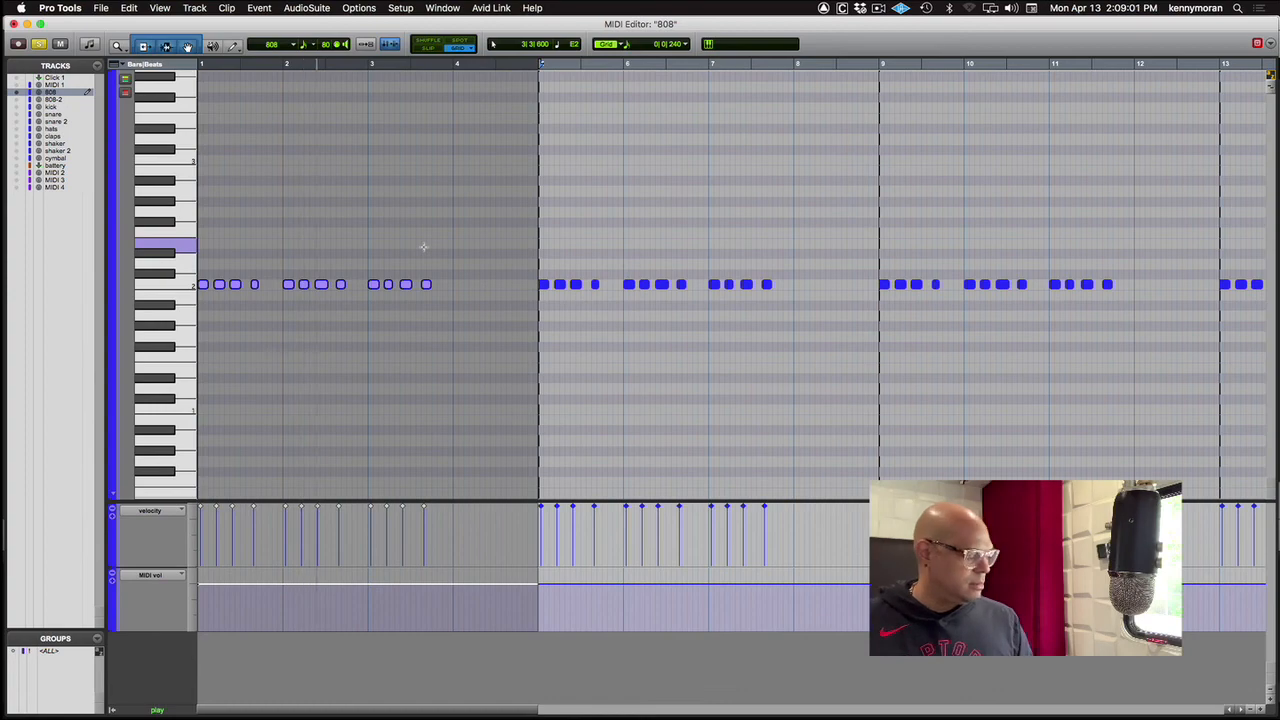
pyautogui.hotkey('shift', 's')
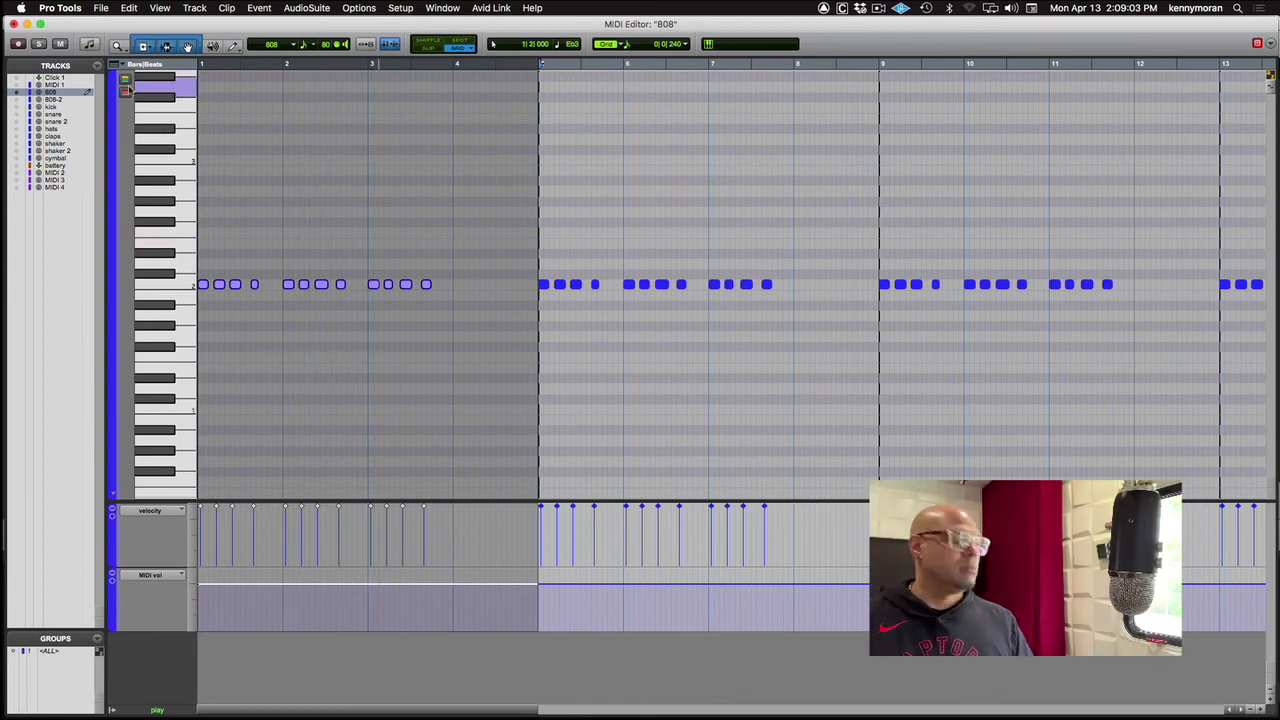
pyautogui.press('space')
pyautogui.click(13, 24)
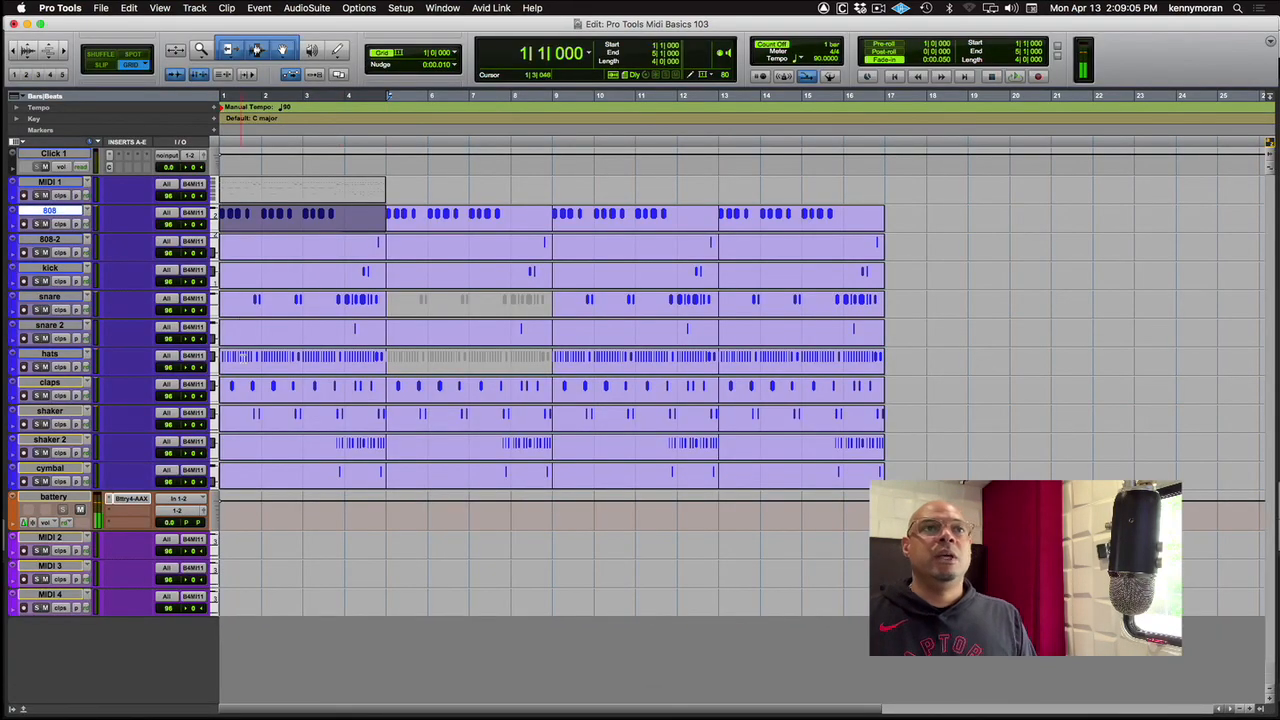